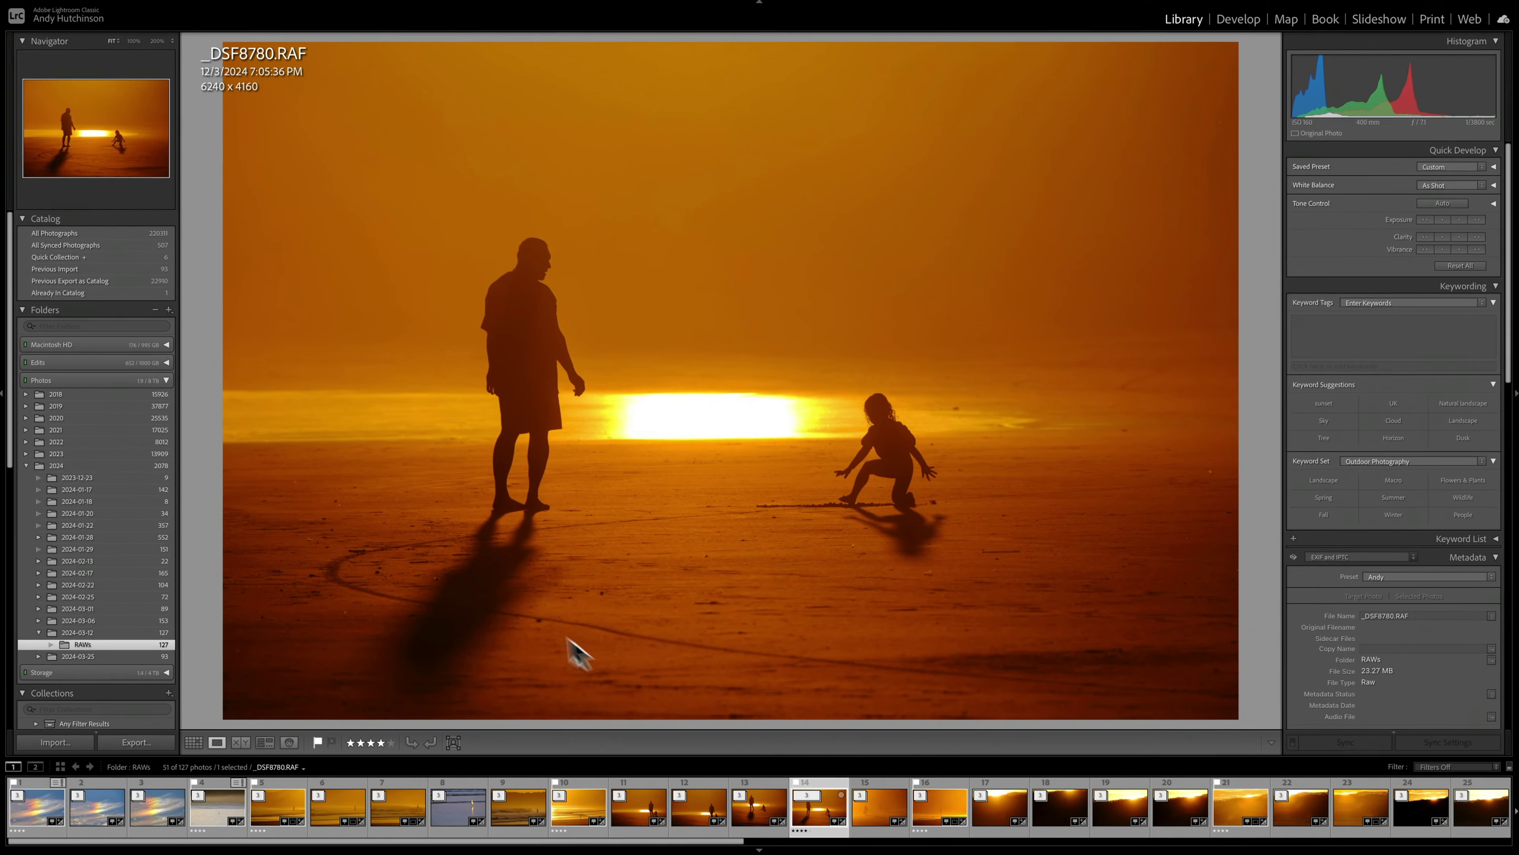
Open the 2024-03-25 folder under 2024 and show its PANO0001-Pano-Edit.tif panorama.
{"action": "left_click", "coordinate": [42, 658]}
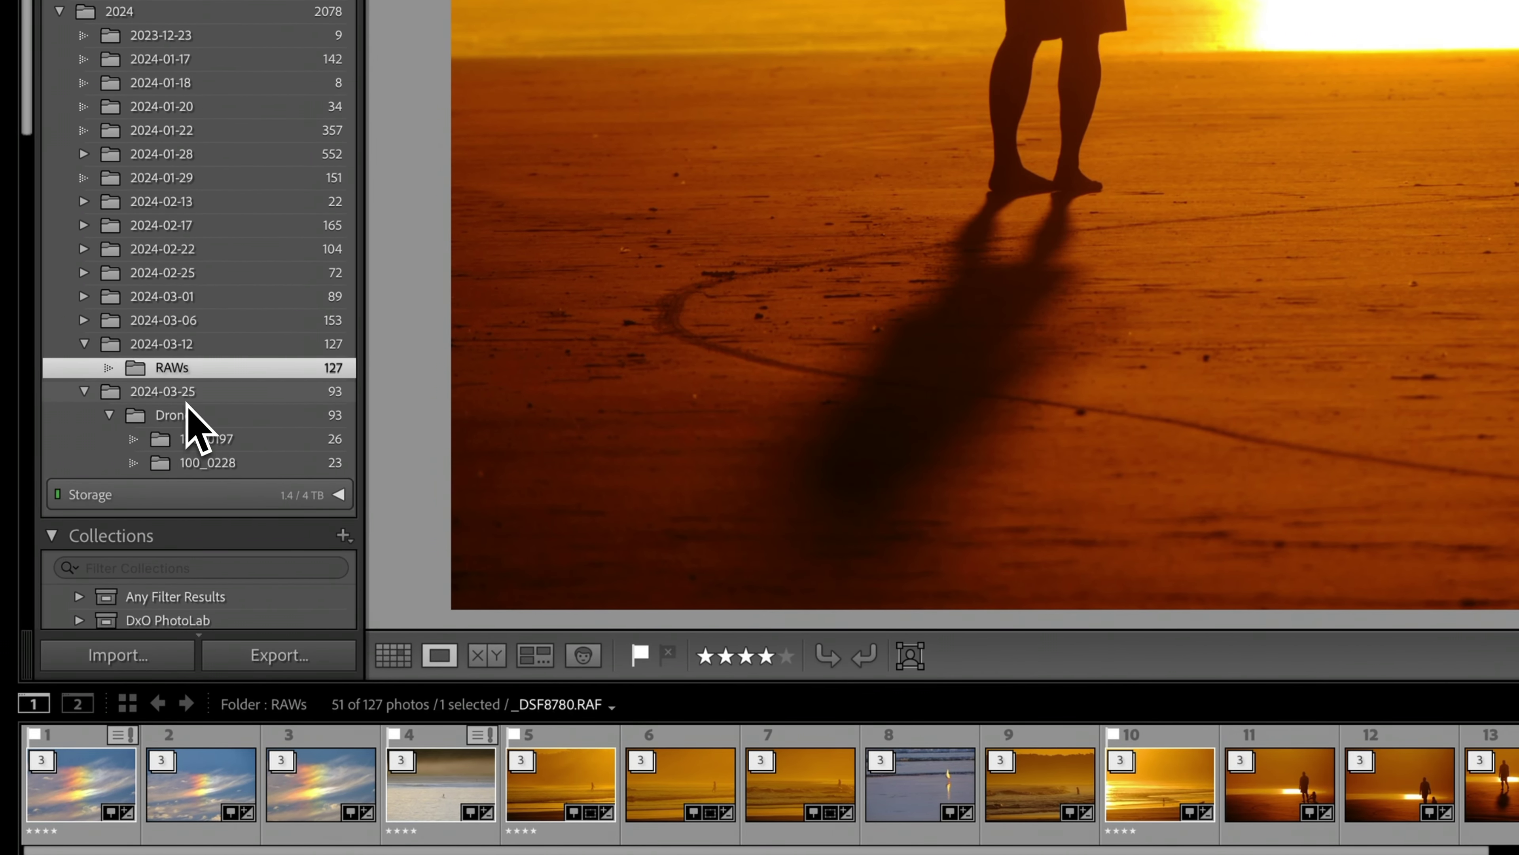
{"action": "left_click", "coordinate": [188, 398]}
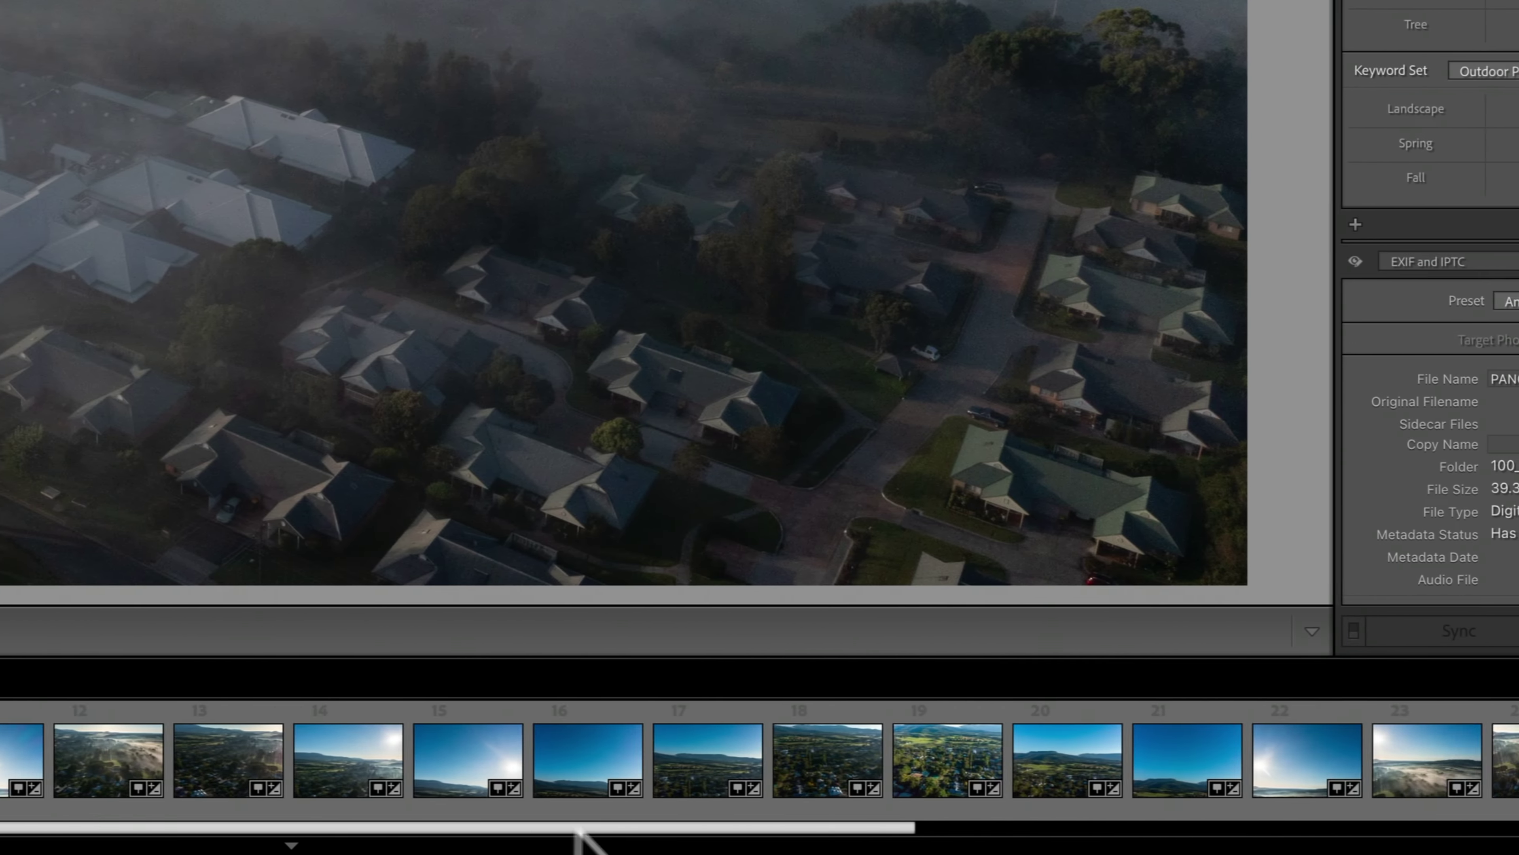
{"action": "left_click_drag", "start_coordinate": [577, 831], "coordinate": [1358, 825]}
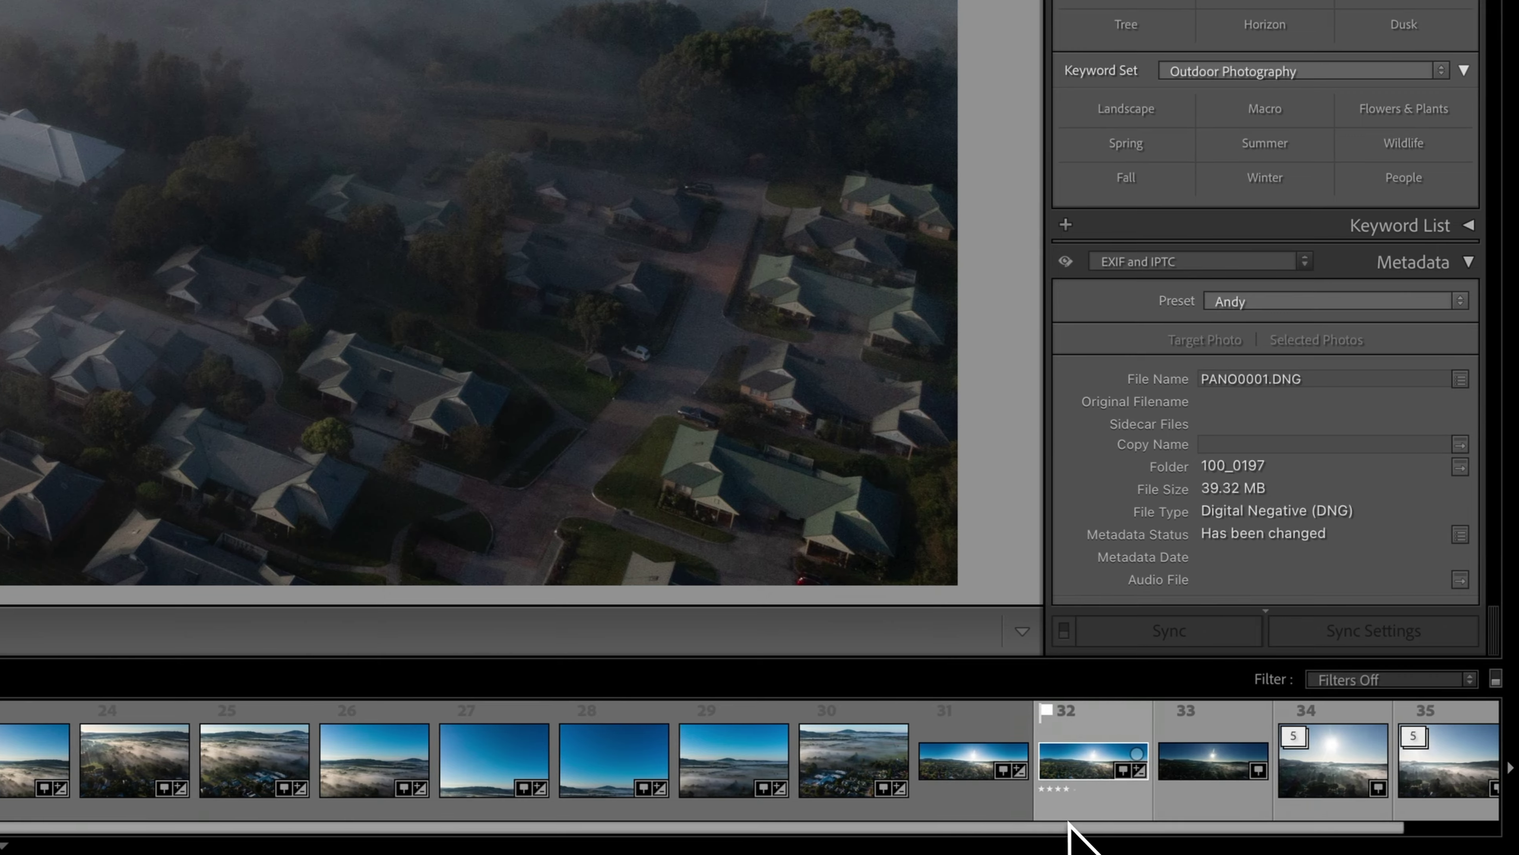
{"action": "left_click", "coordinate": [1086, 793]}
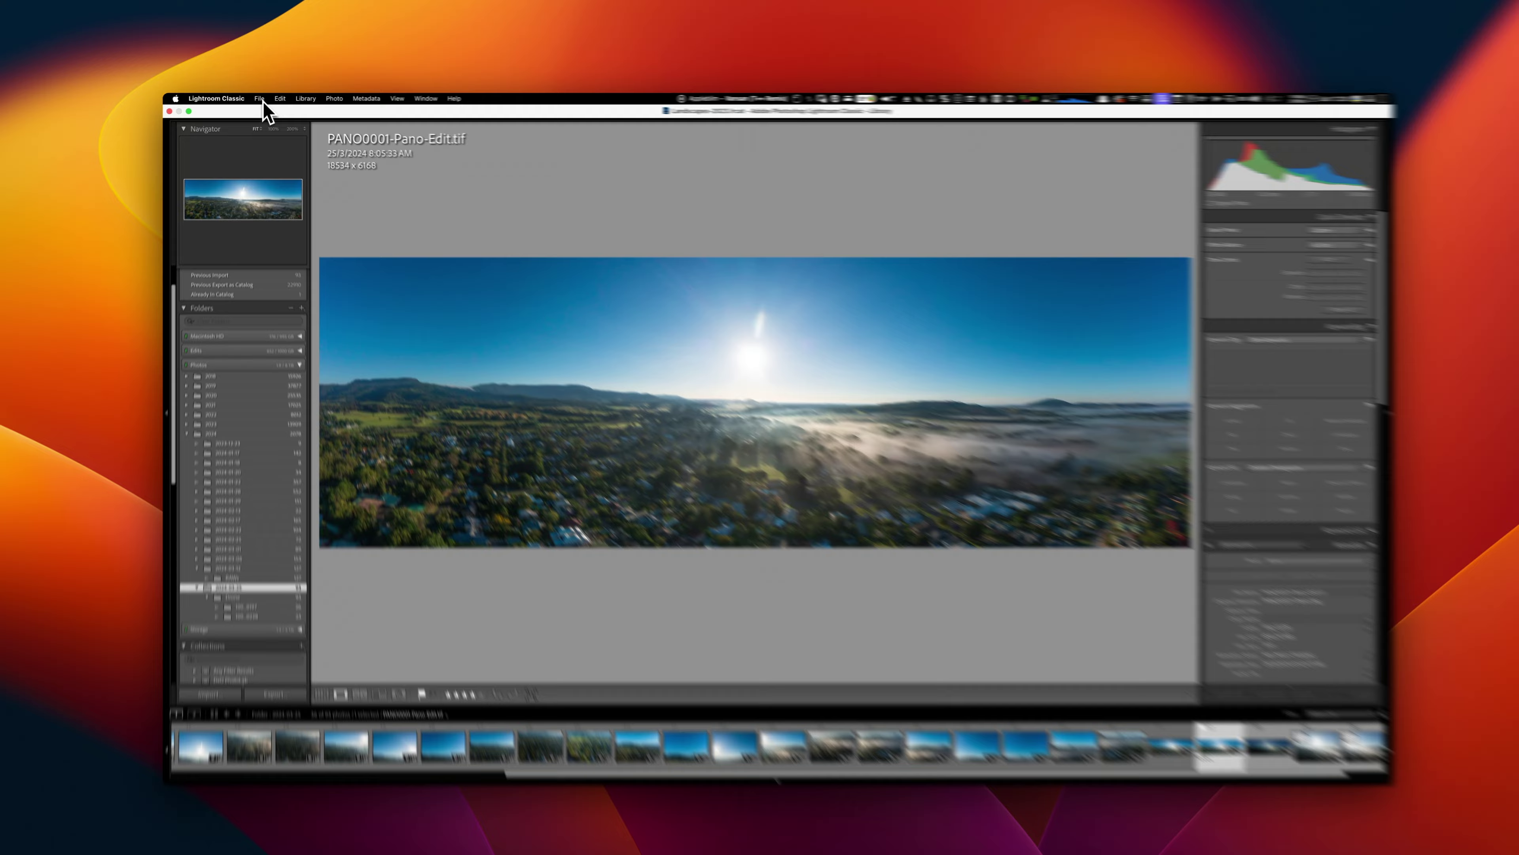
Import the new photos from the 2024-03-25 folder, using Add to leave the files in their current location.
{"action": "left_click", "coordinate": [260, 100]}
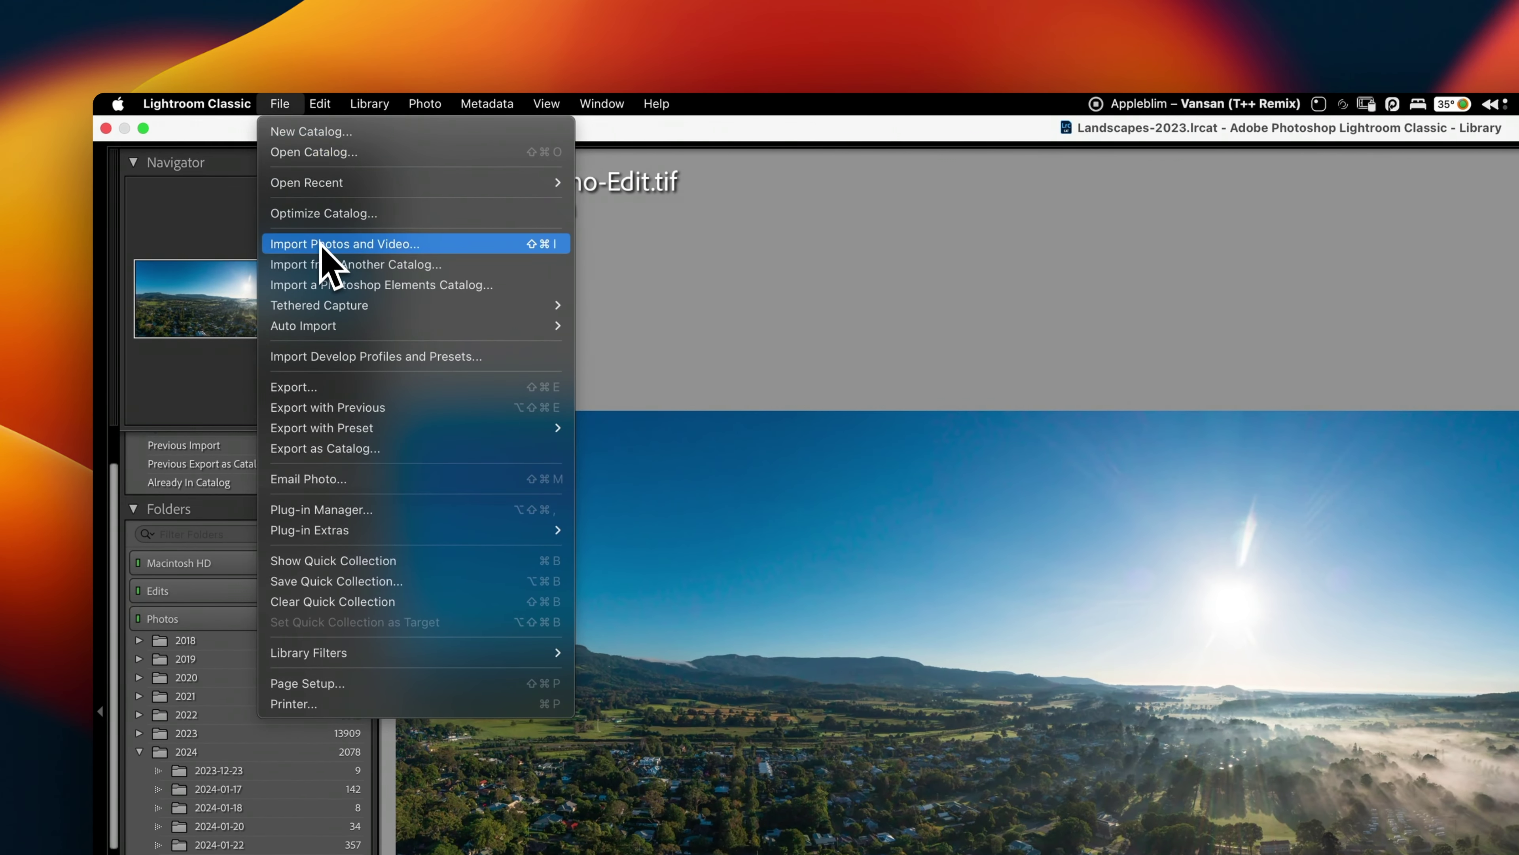
{"action": "left_click", "coordinate": [469, 244]}
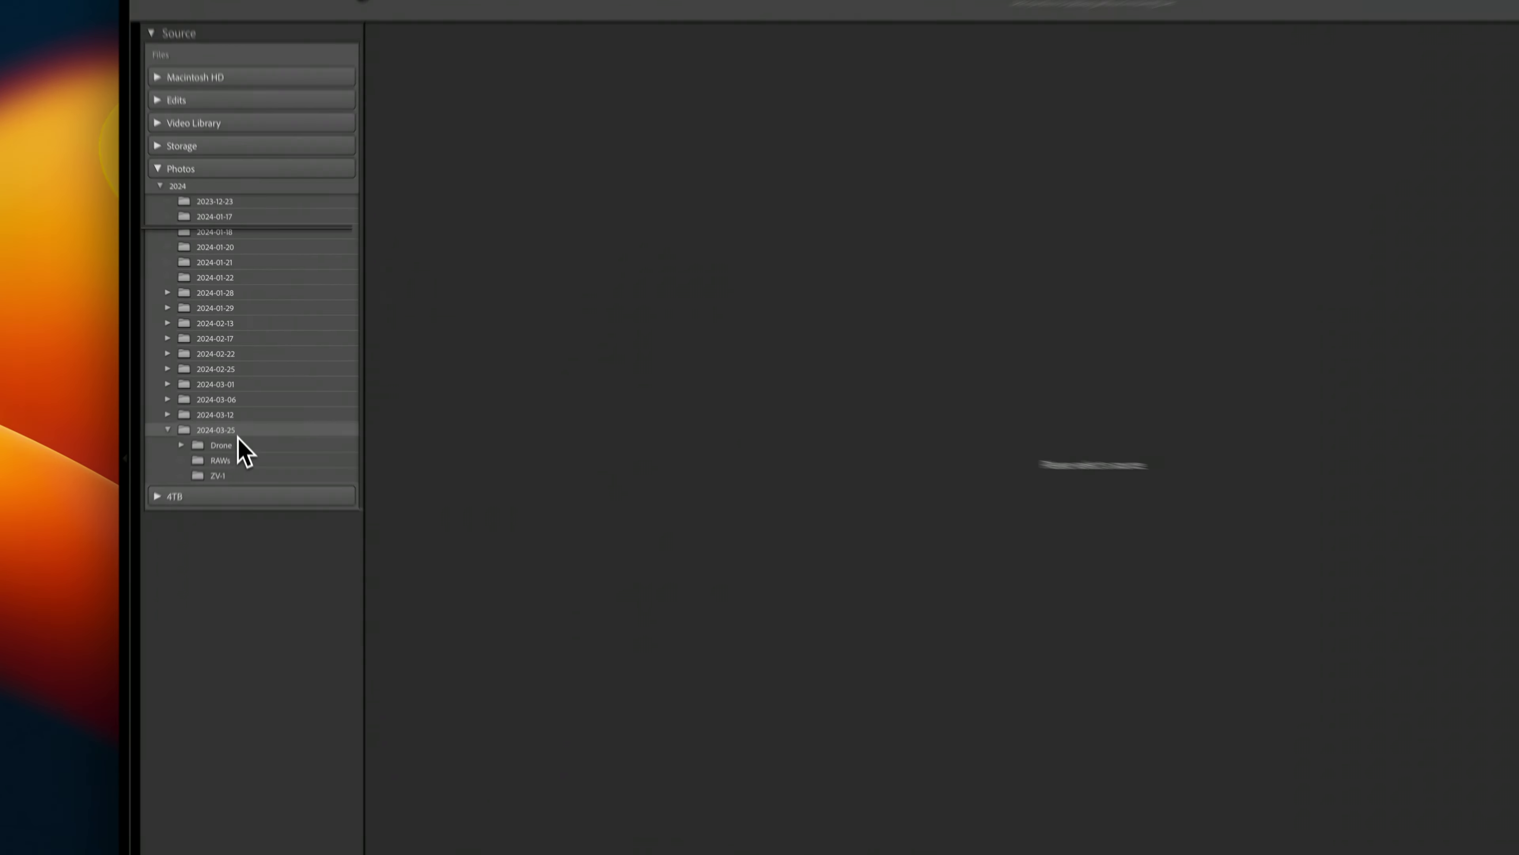
{"action": "left_click", "coordinate": [240, 386]}
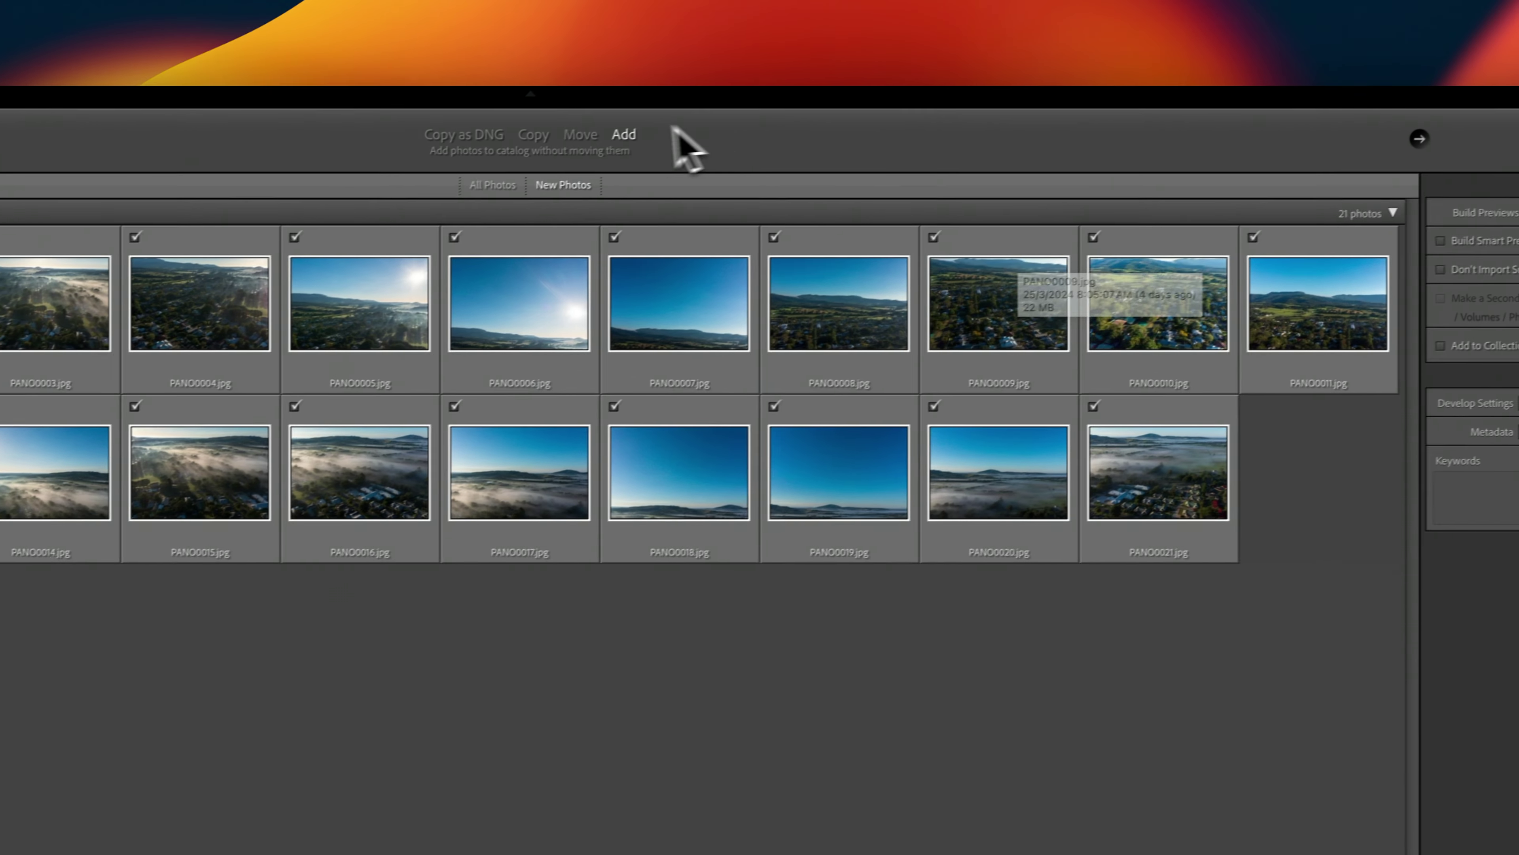
{"action": "left_click", "coordinate": [600, 142]}
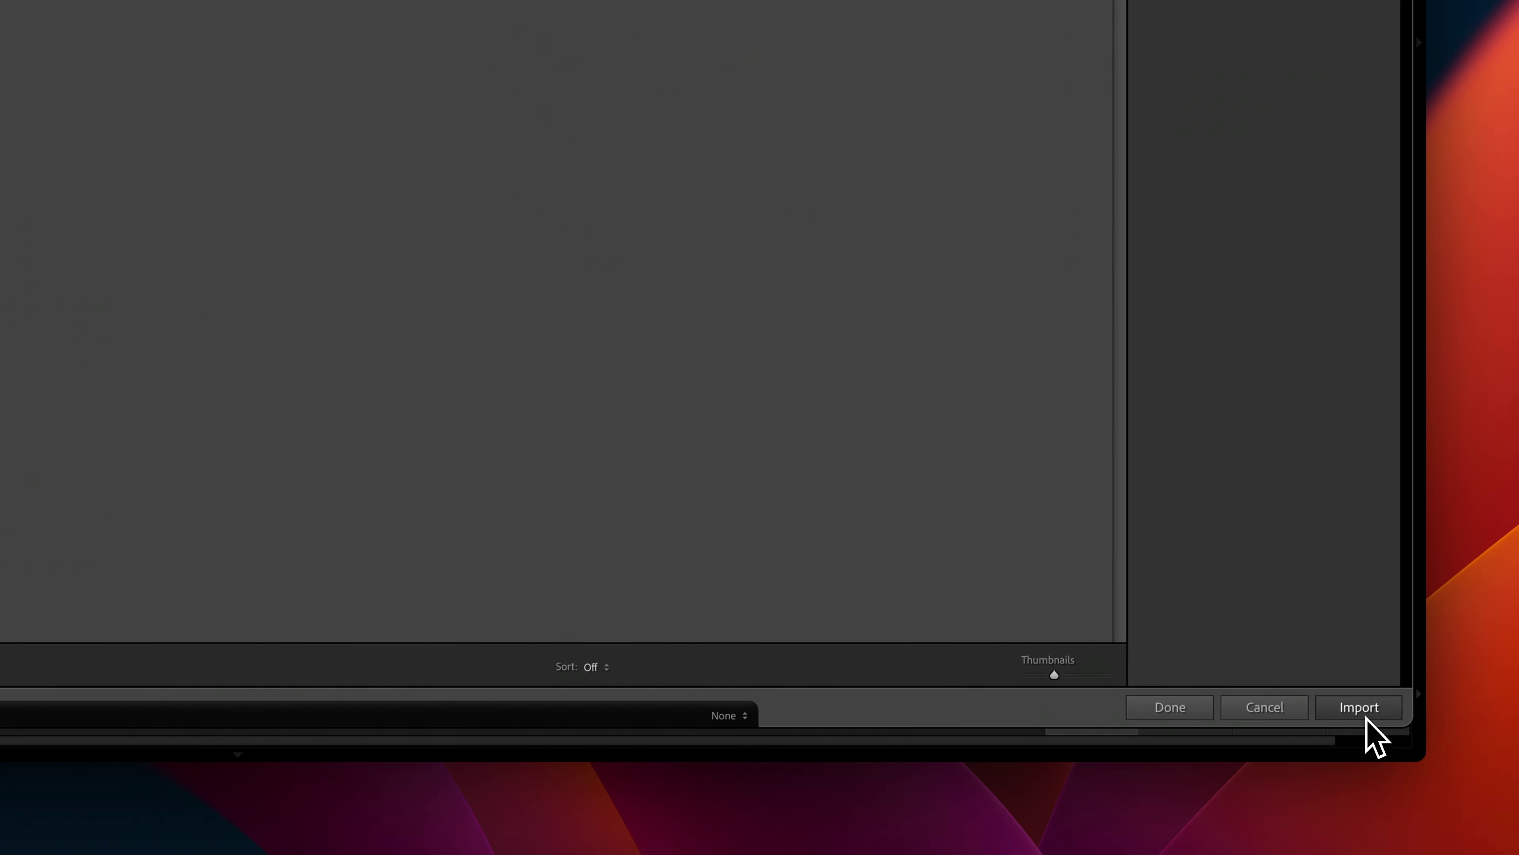
{"action": "left_click", "coordinate": [1367, 715]}
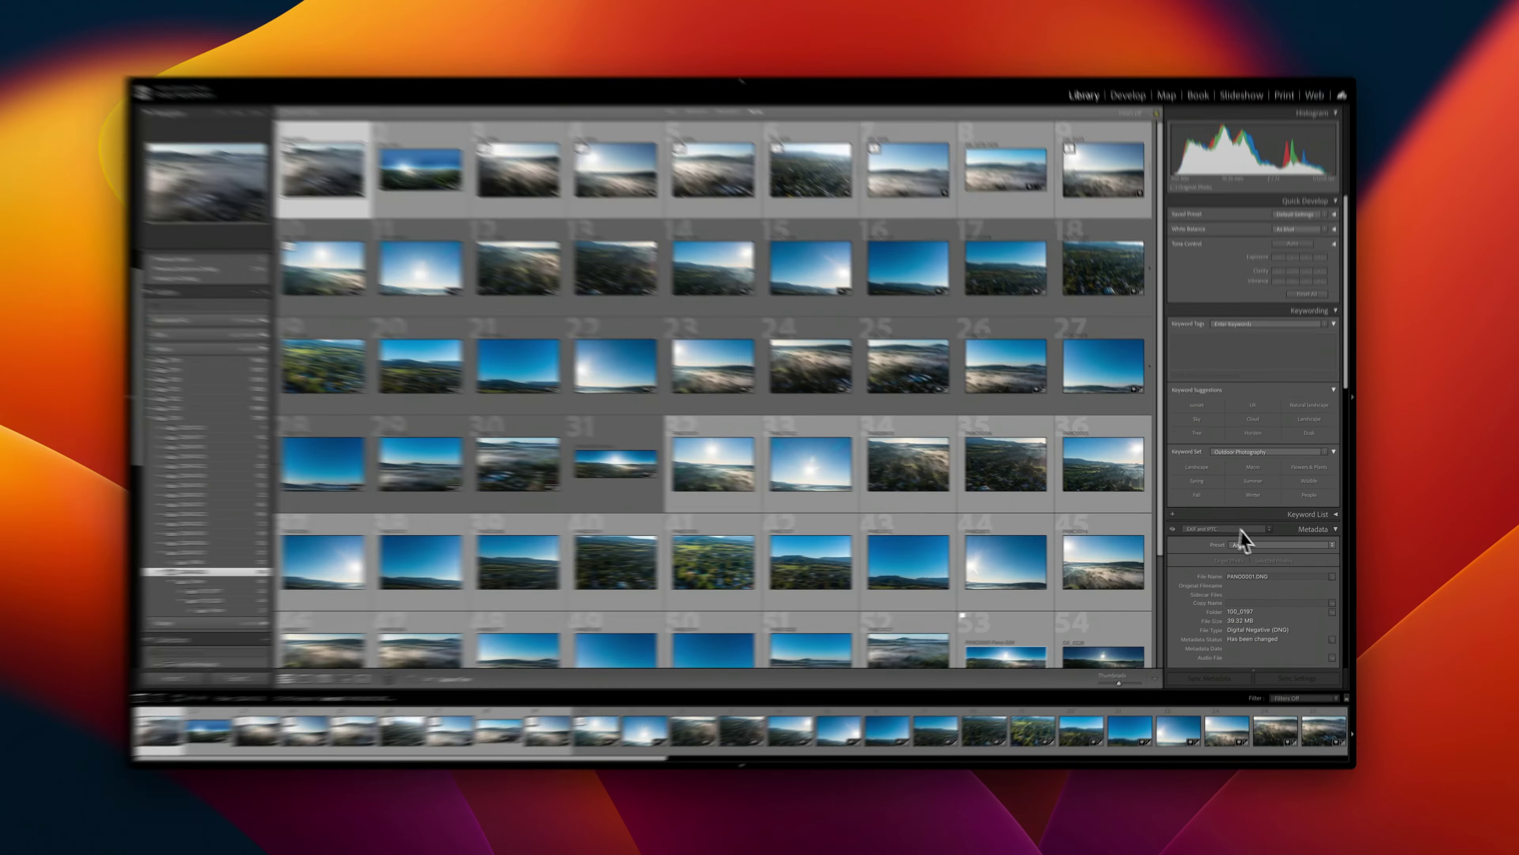
Open the metadata preset editor and review its IPTC Copyright and IPTC Creator fields.
{"action": "left_click", "coordinate": [1248, 545]}
{"action": "left_click", "coordinate": [1257, 563]}
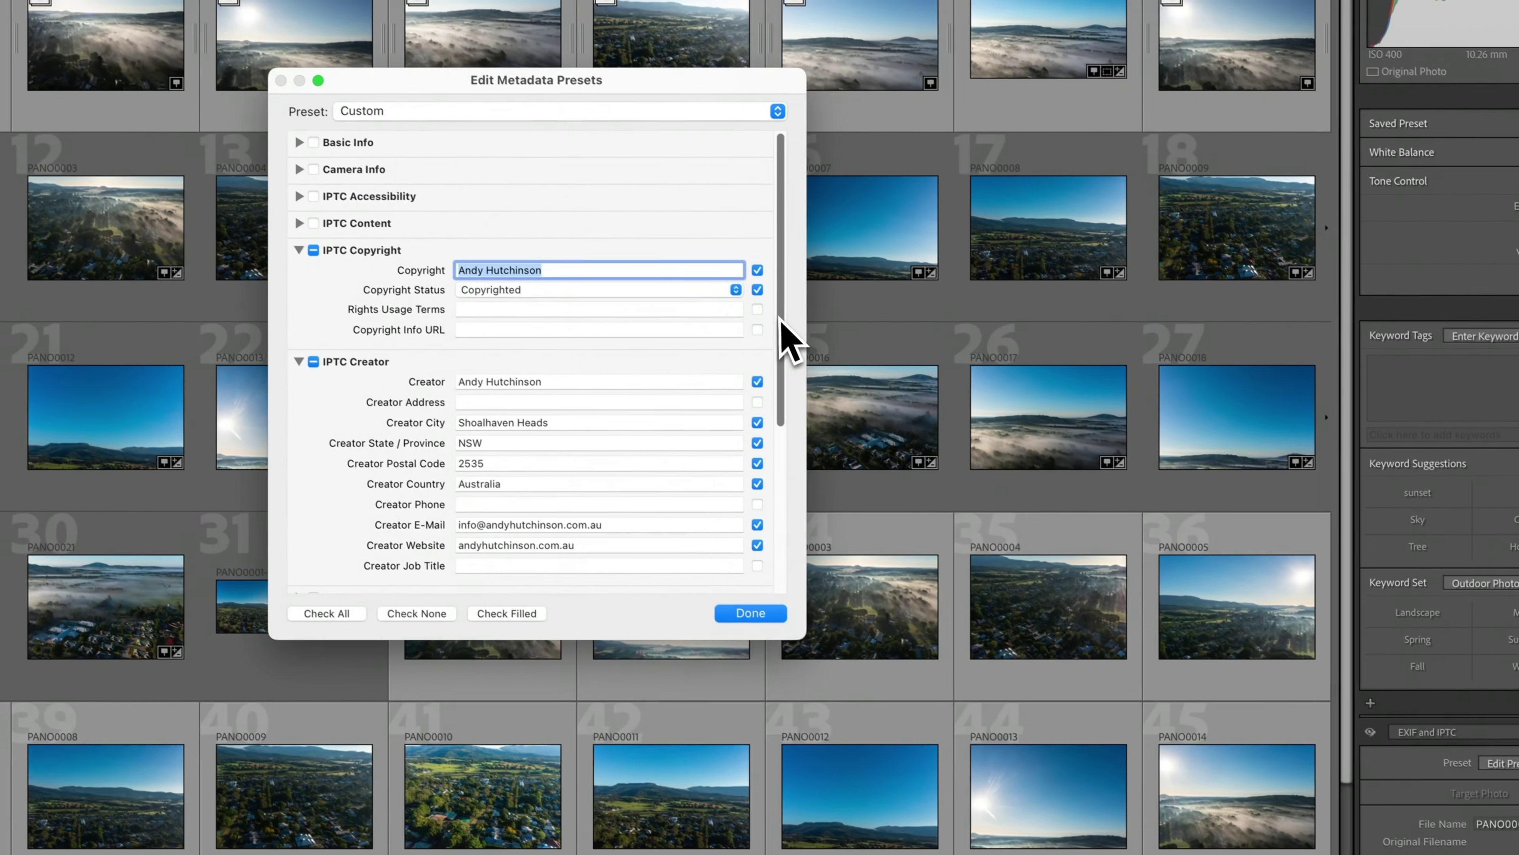
{"action": "mouse_move", "coordinate": [783, 324]}
{"action": "left_mouse_down"}
{"action": "mouse_move", "coordinate": [782, 464]}
{"action": "mouse_move", "coordinate": [778, 326]}
{"action": "mouse_move", "coordinate": [784, 349]}
{"action": "left_mouse_up"}
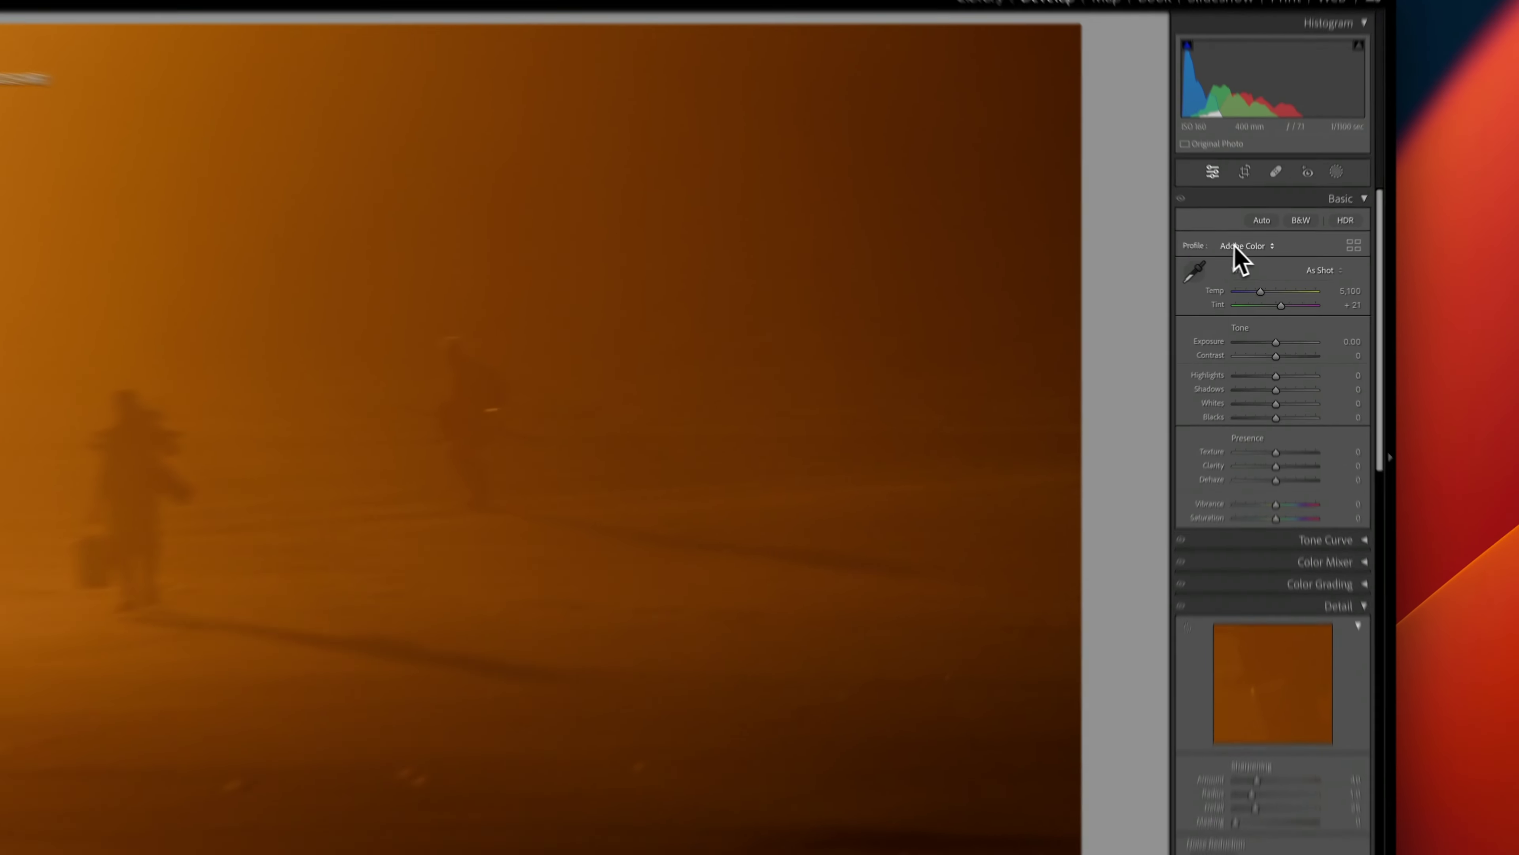
Apply the first user preset, the Velvia one, to the photo _DSF8783.RAF.
{"action": "left_click", "coordinate": [1258, 269]}
{"action": "left_click", "coordinate": [1259, 270]}
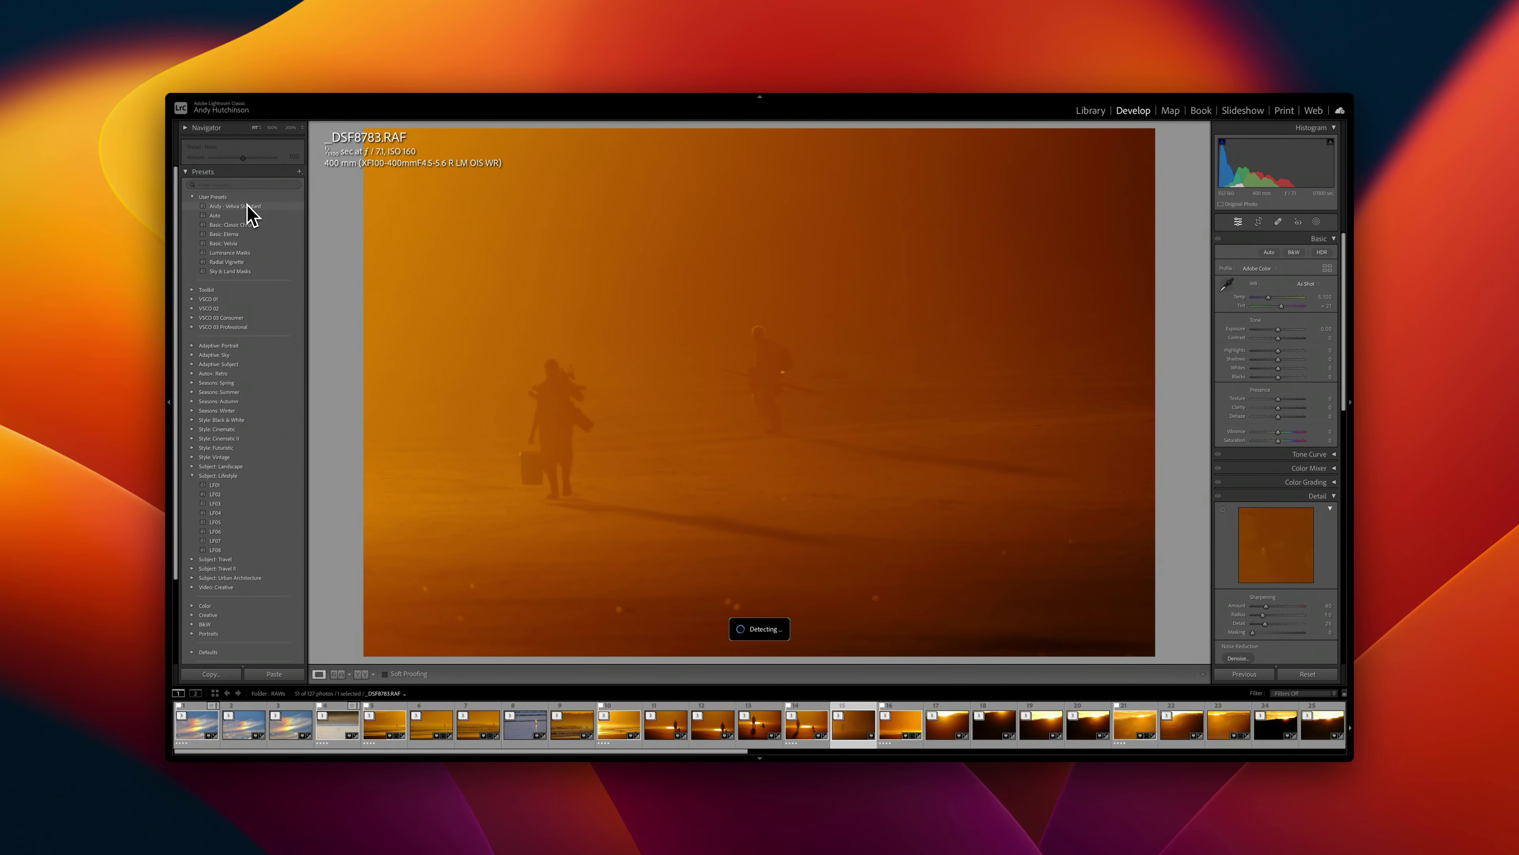
{"action": "left_click", "coordinate": [250, 207]}
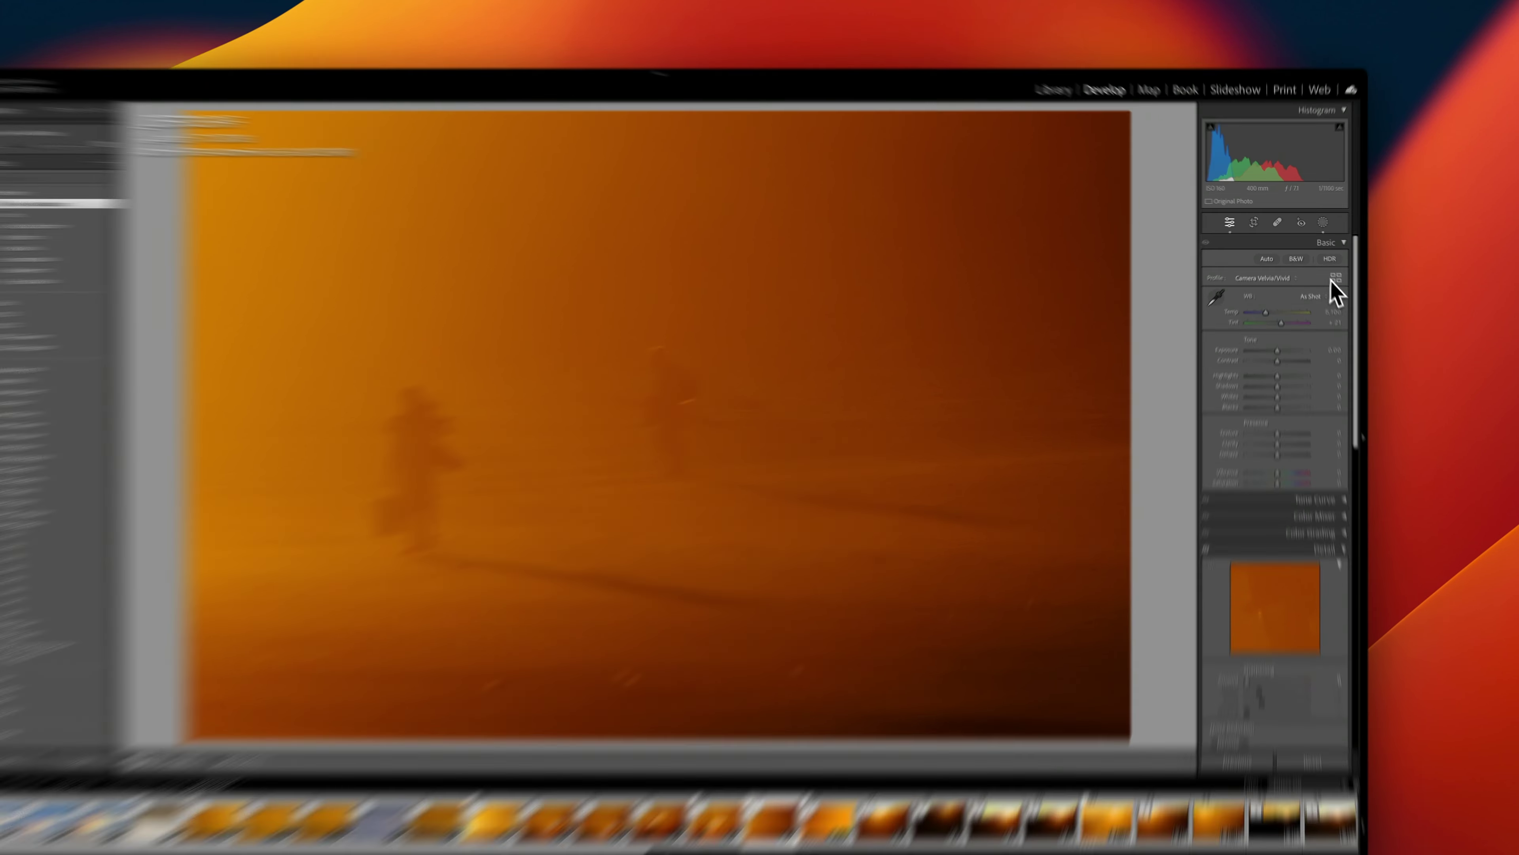
Look through the Adobe Raw and Camera Matching profiles in the Profile Browser, and close it.
{"action": "left_click", "coordinate": [1326, 268]}
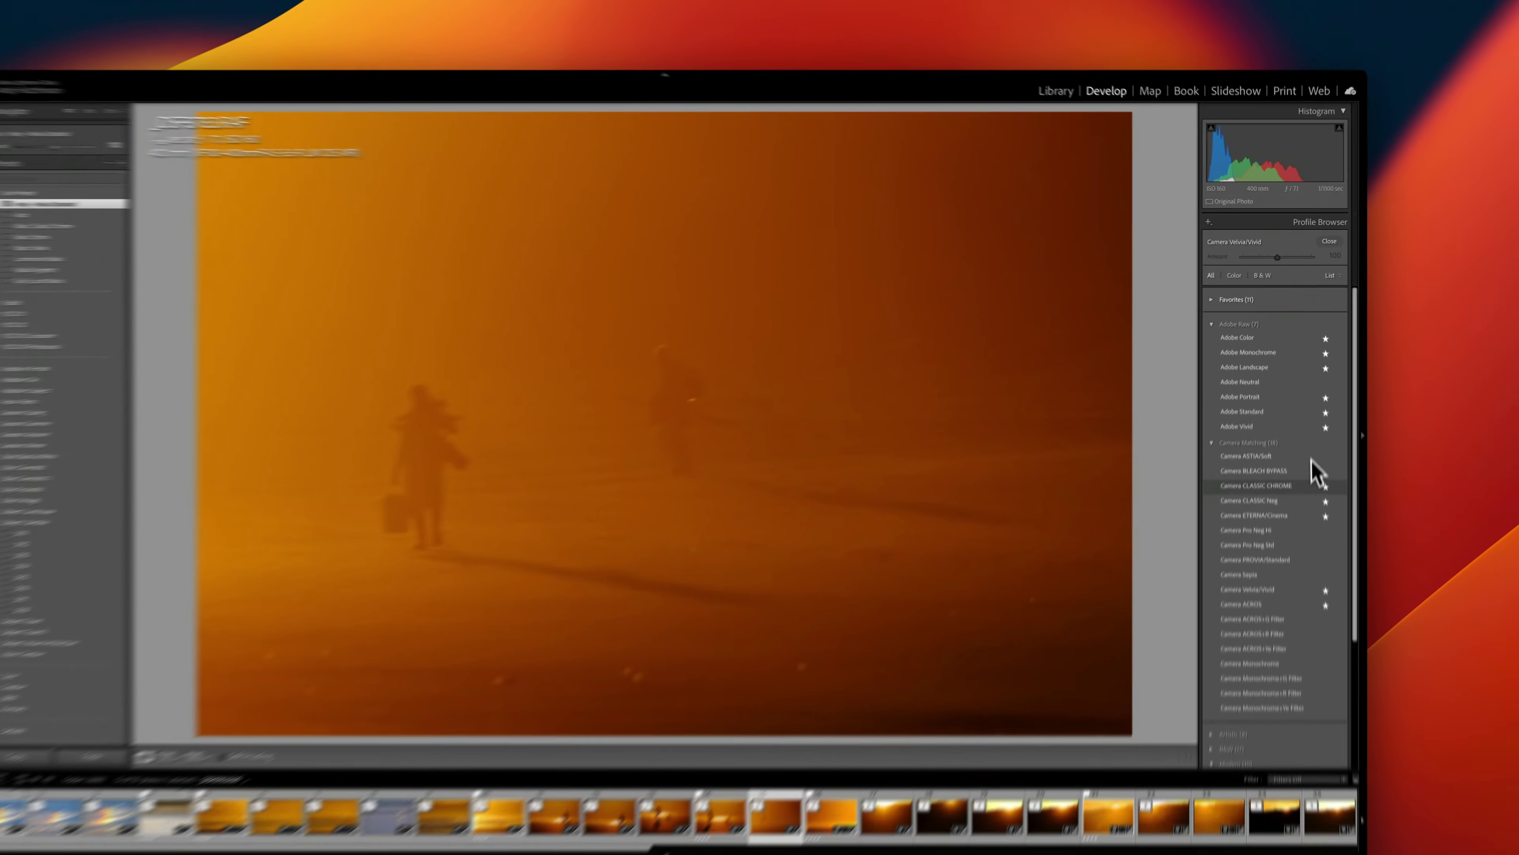
{"action": "left_click", "coordinate": [1309, 846]}
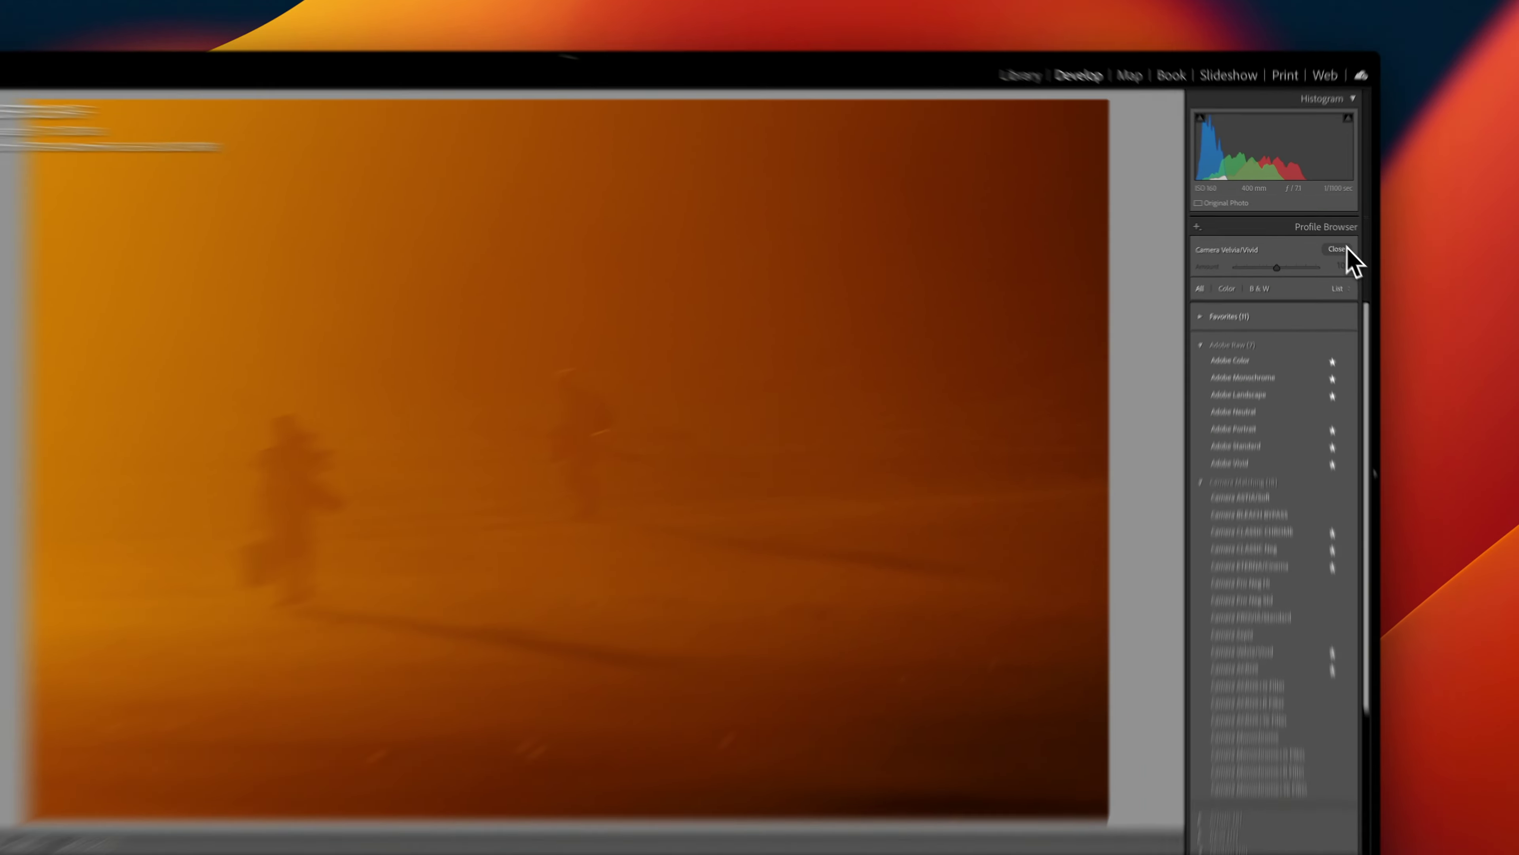
{"action": "left_click", "coordinate": [1322, 237]}
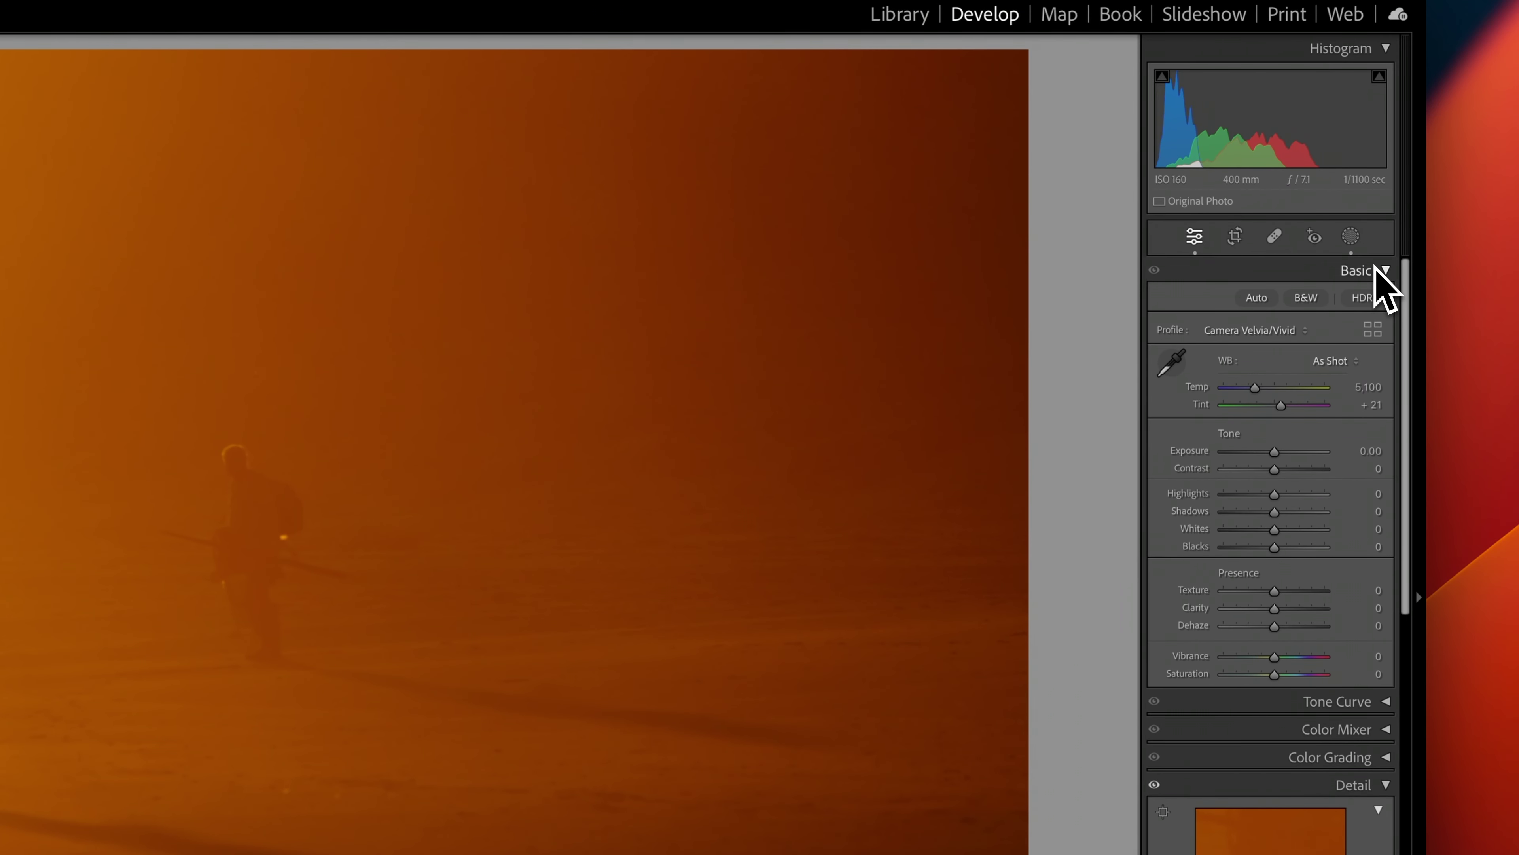
Inspect the Land and Sky masks on the photo and return to the basic adjustments.
{"action": "left_click", "coordinate": [1353, 240]}
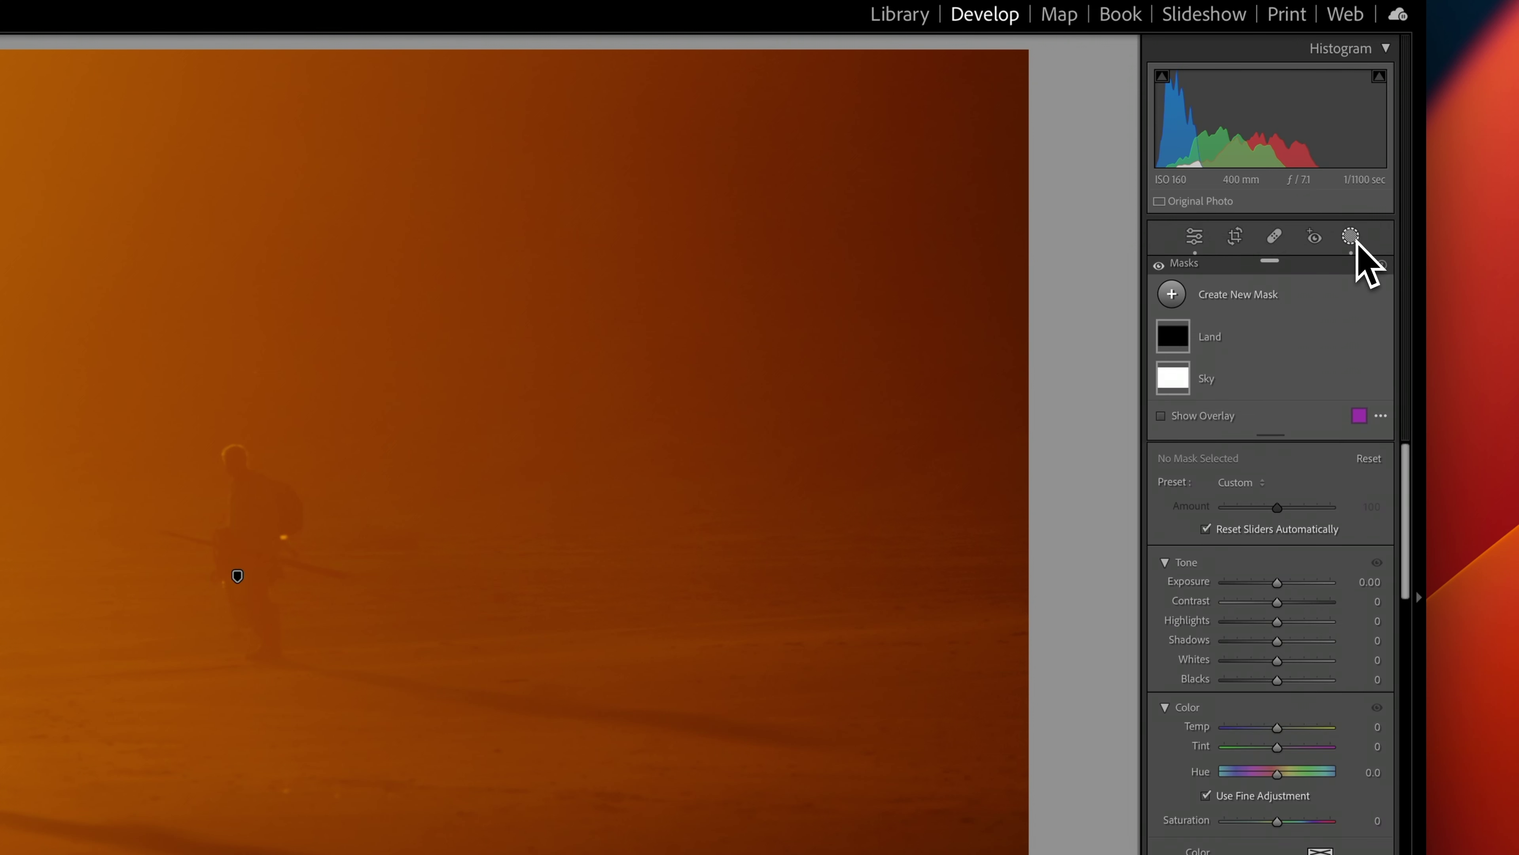
{"action": "left_click", "coordinate": [1221, 341]}
{"action": "left_click", "coordinate": [1230, 384]}
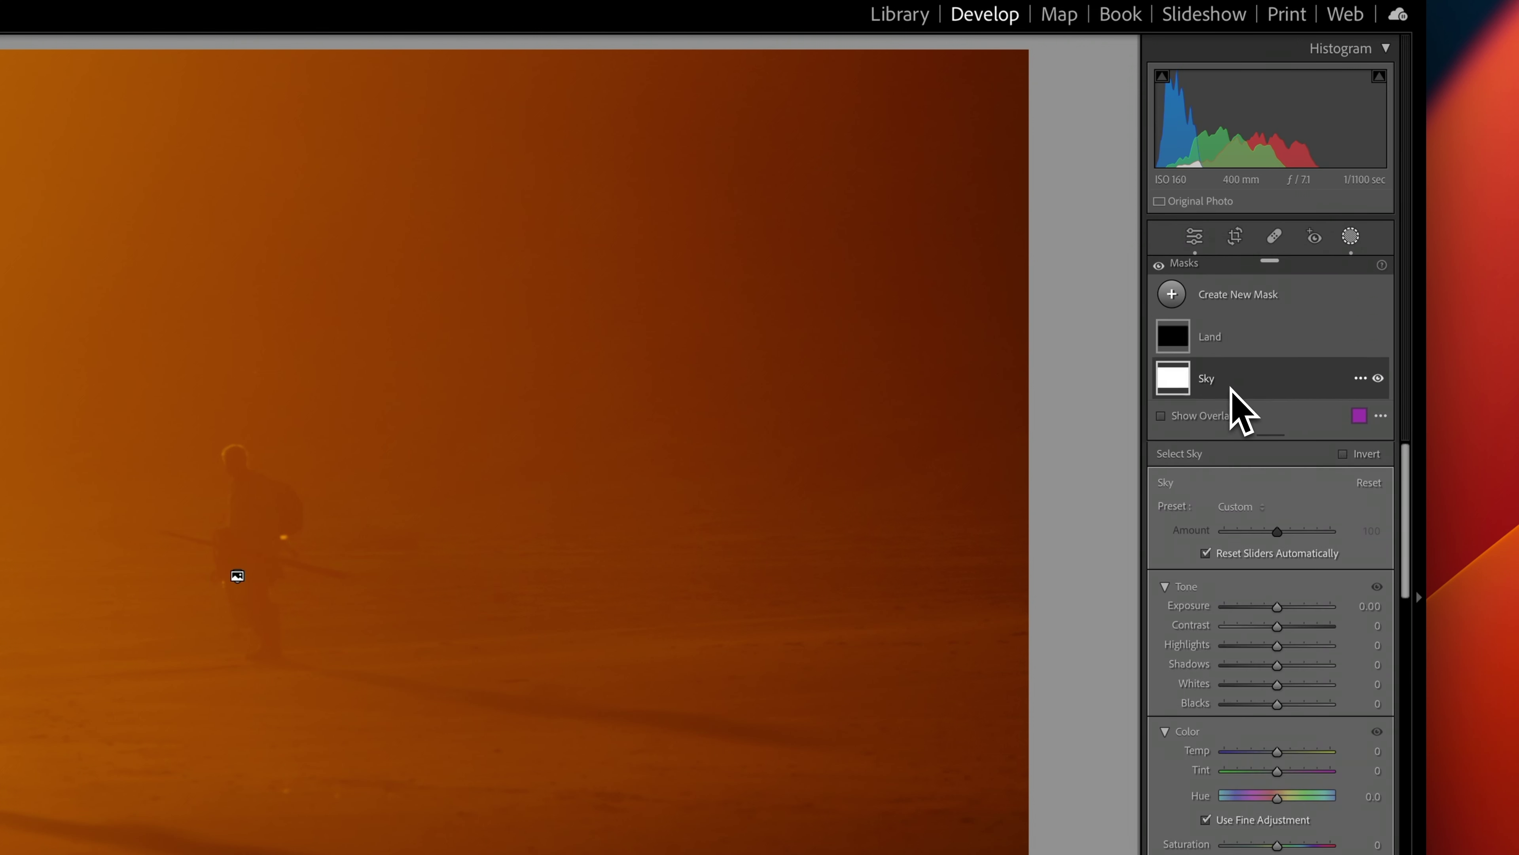
{"action": "left_click", "coordinate": [1351, 240]}
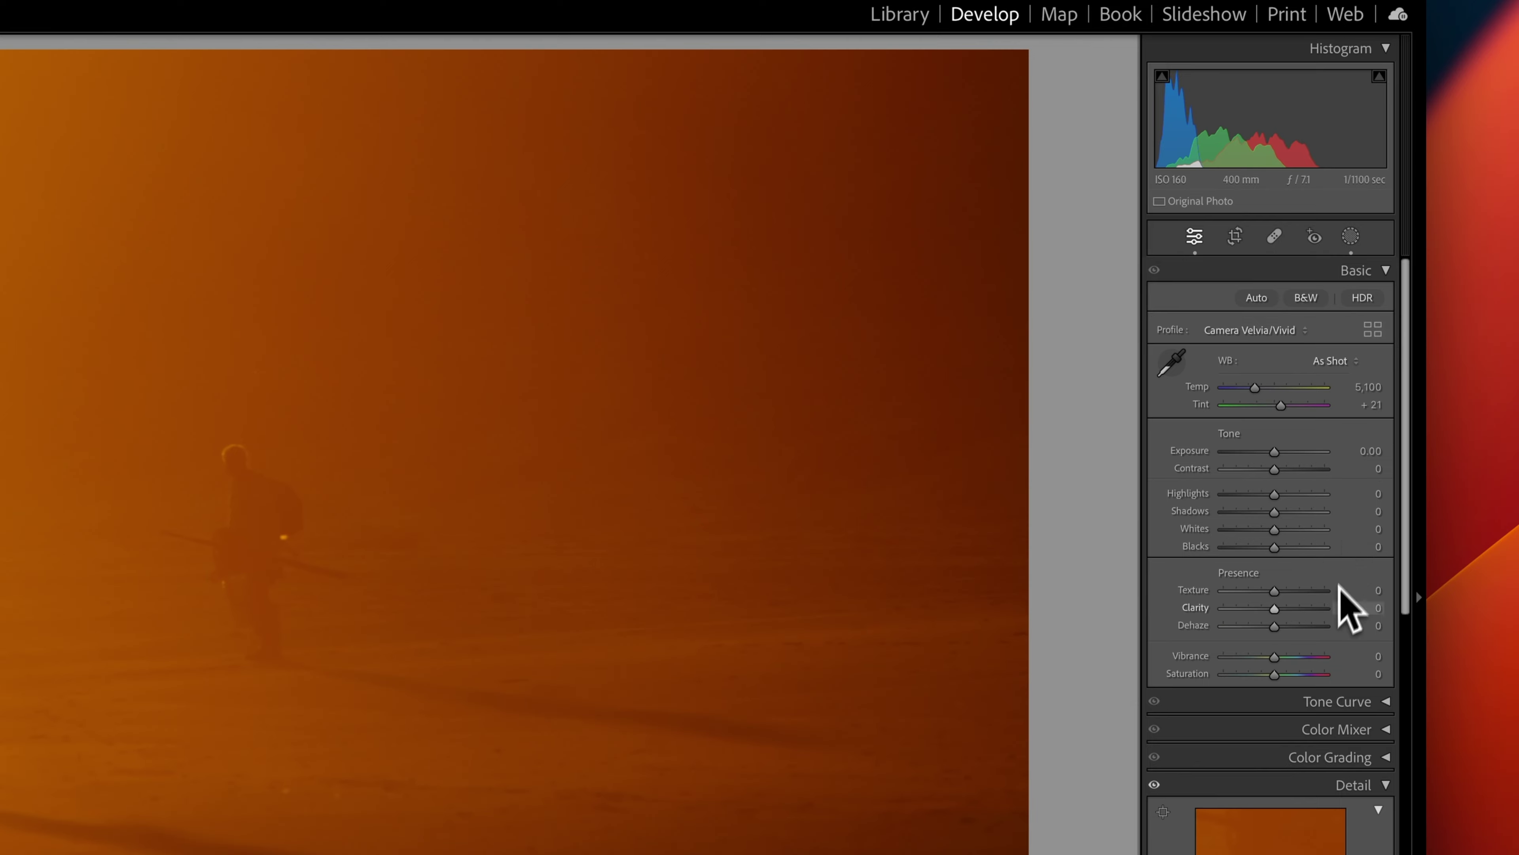
Check the photo's Lens Corrections and Transform settings and the process versions offered under Calibration.
{"action": "scroll", "coordinate": [1352, 617], "scroll_direction": "down", "scroll_amount": 10}
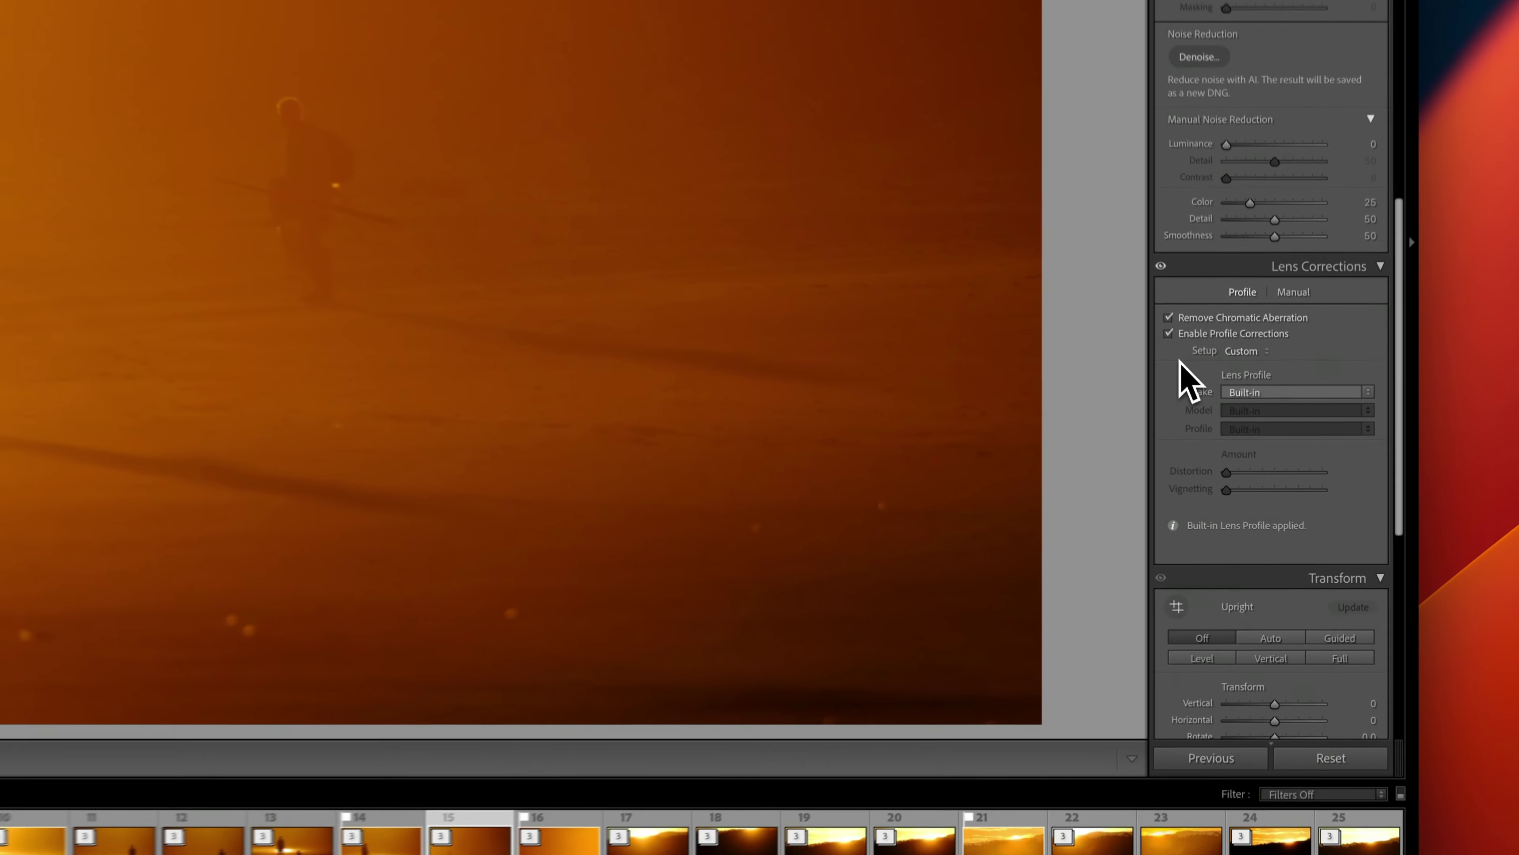
{"action": "scroll", "coordinate": [1238, 462], "scroll_direction": "down", "scroll_amount": 5}
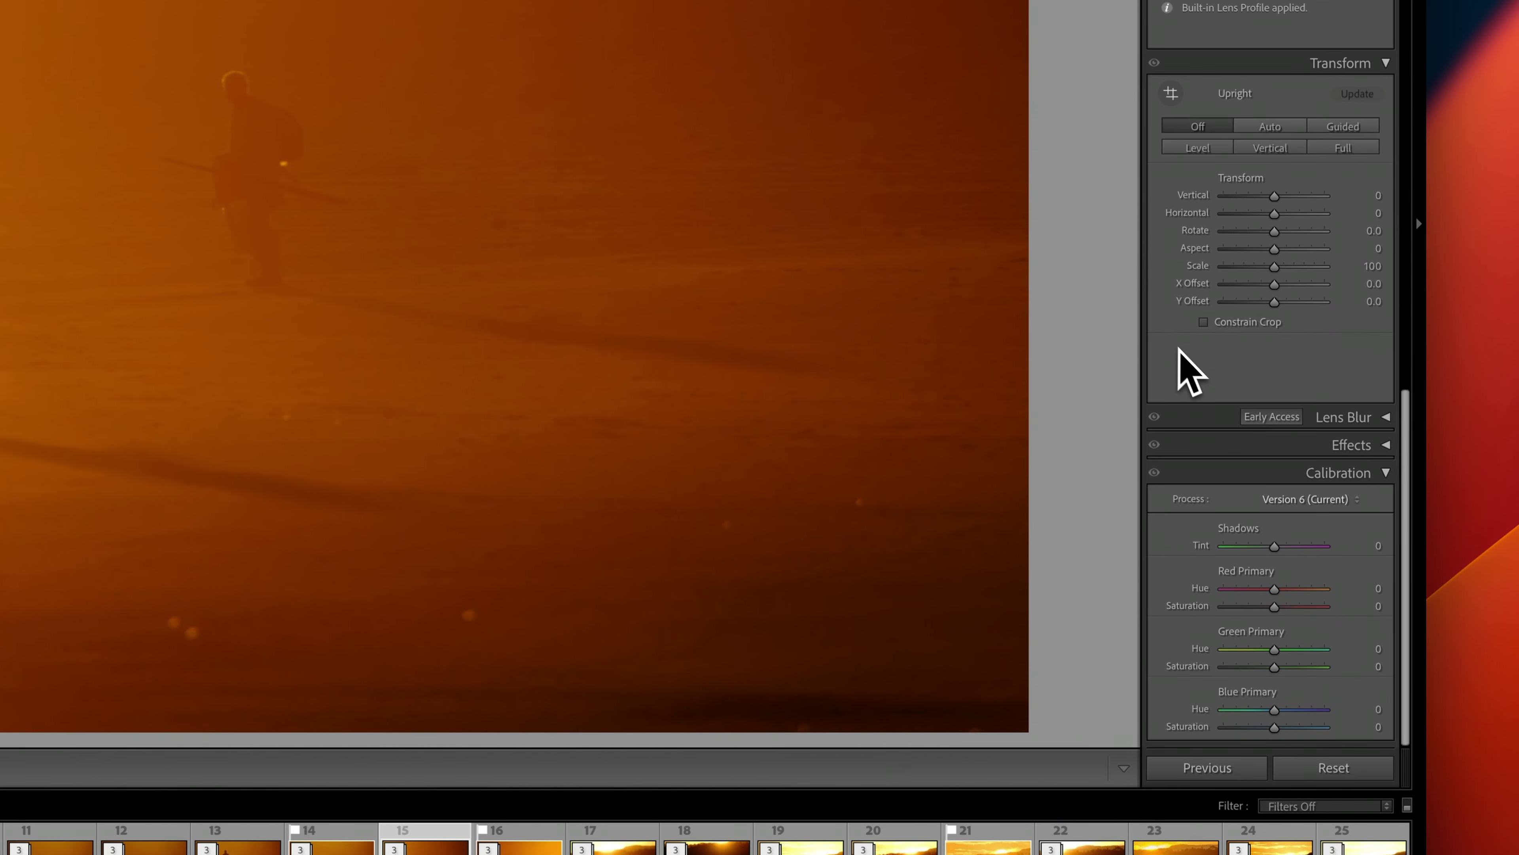
{"action": "left_click", "coordinate": [1309, 500]}
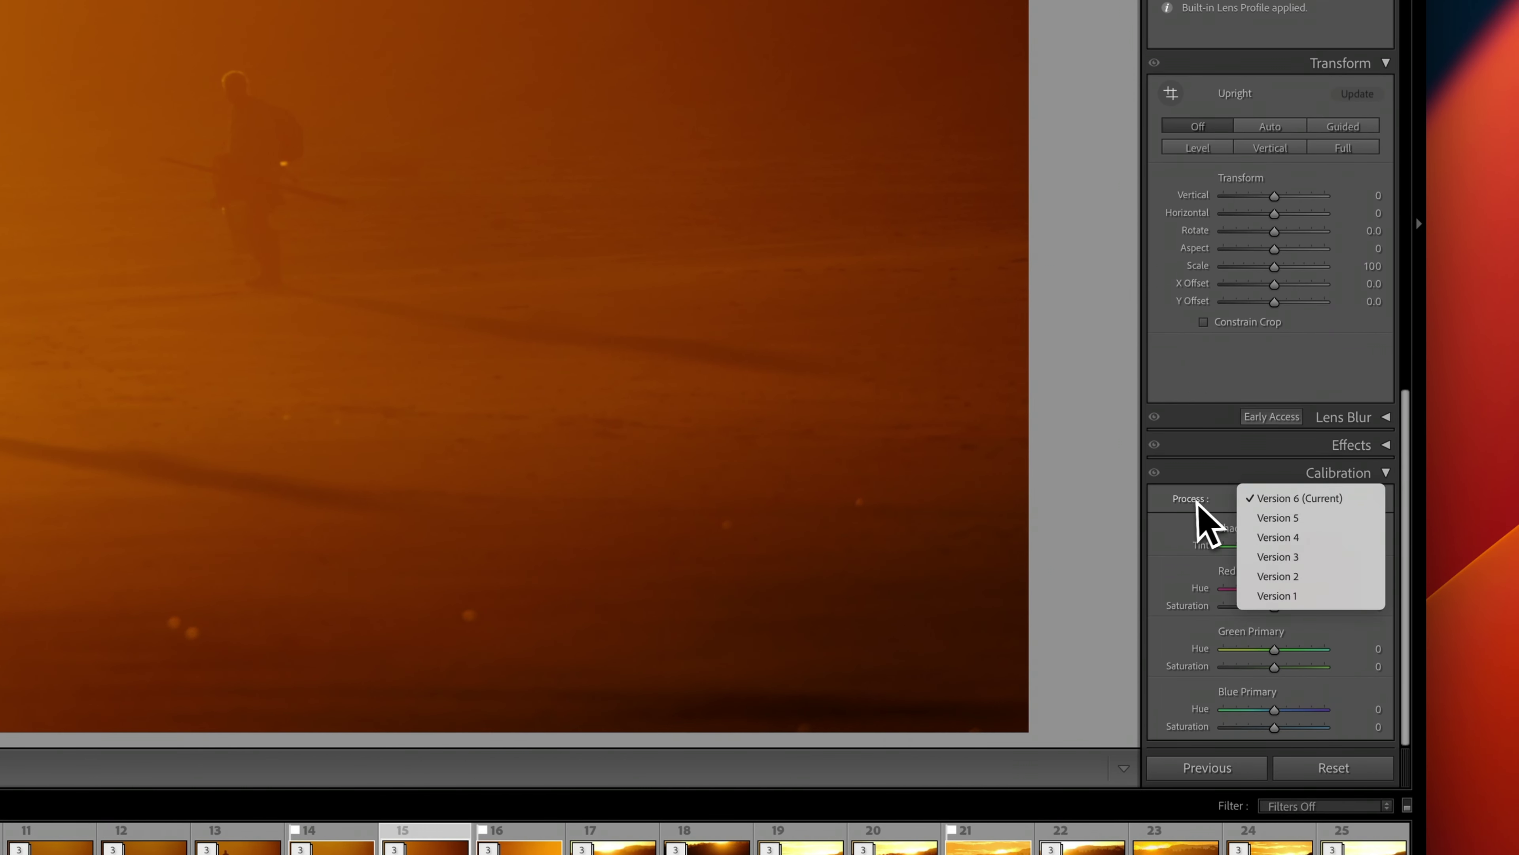
{"action": "left_click", "coordinate": [1219, 500]}
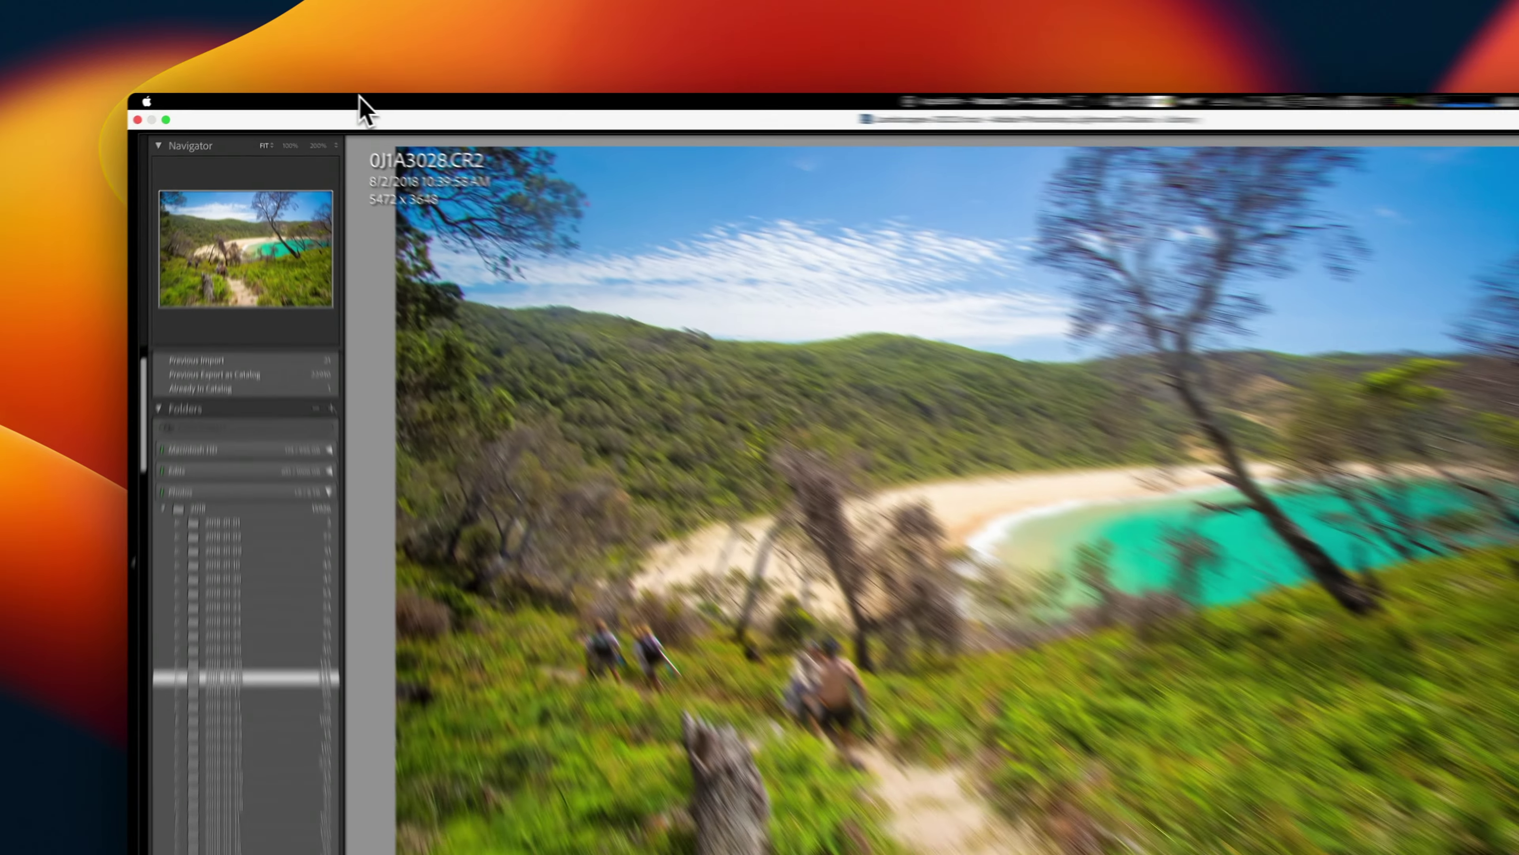
Check the Auto Advance setting and the Set Flag options for the photo 0J1A3028.CR2.
{"action": "left_click", "coordinate": [326, 99]}
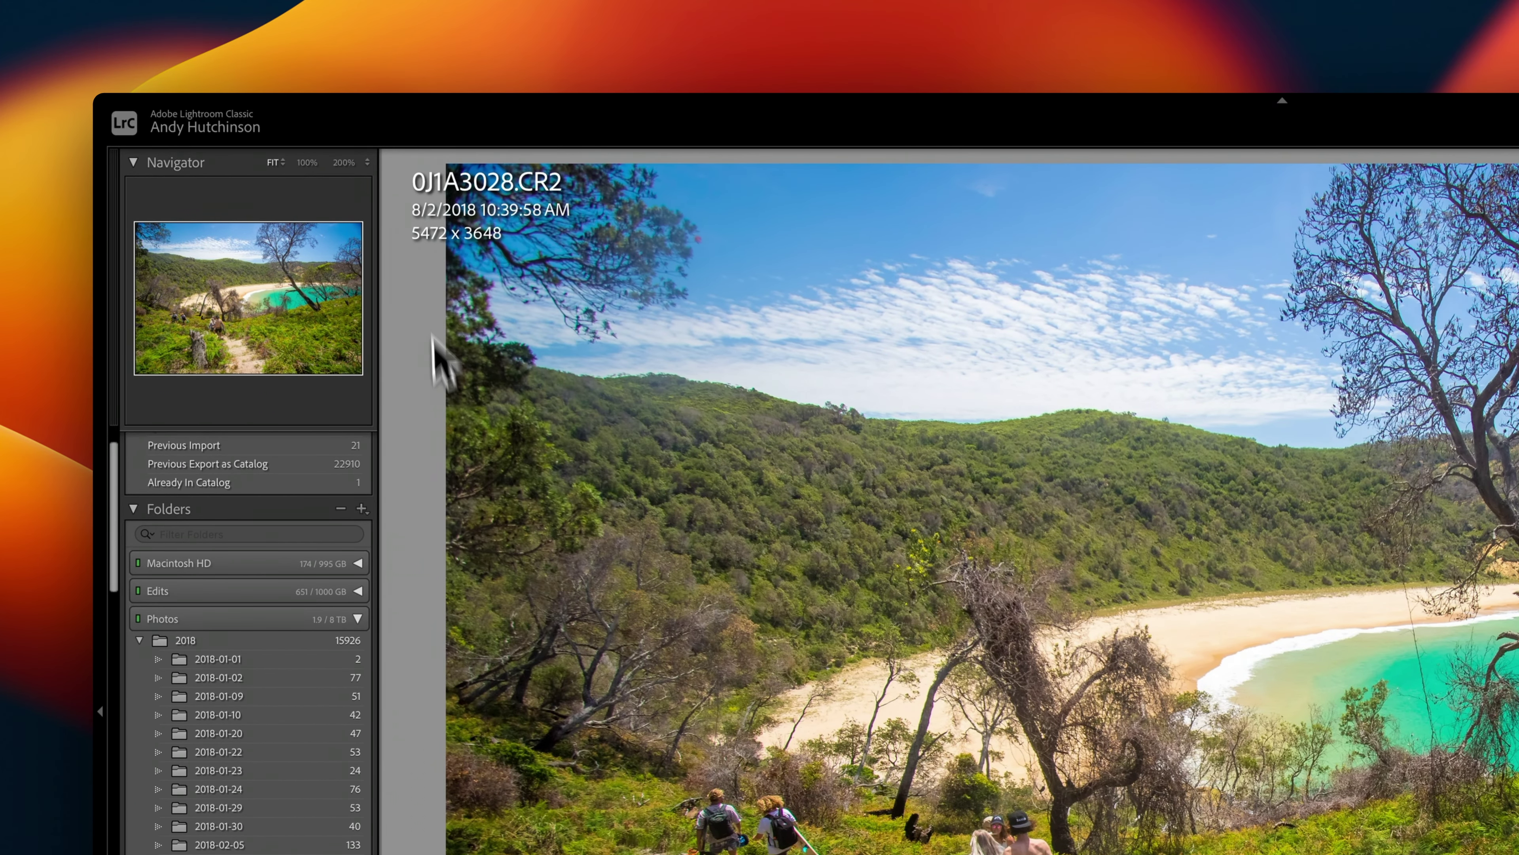
{"action": "mouse_move", "coordinate": [474, 96]}
{"action": "left_click", "coordinate": [408, 100]}
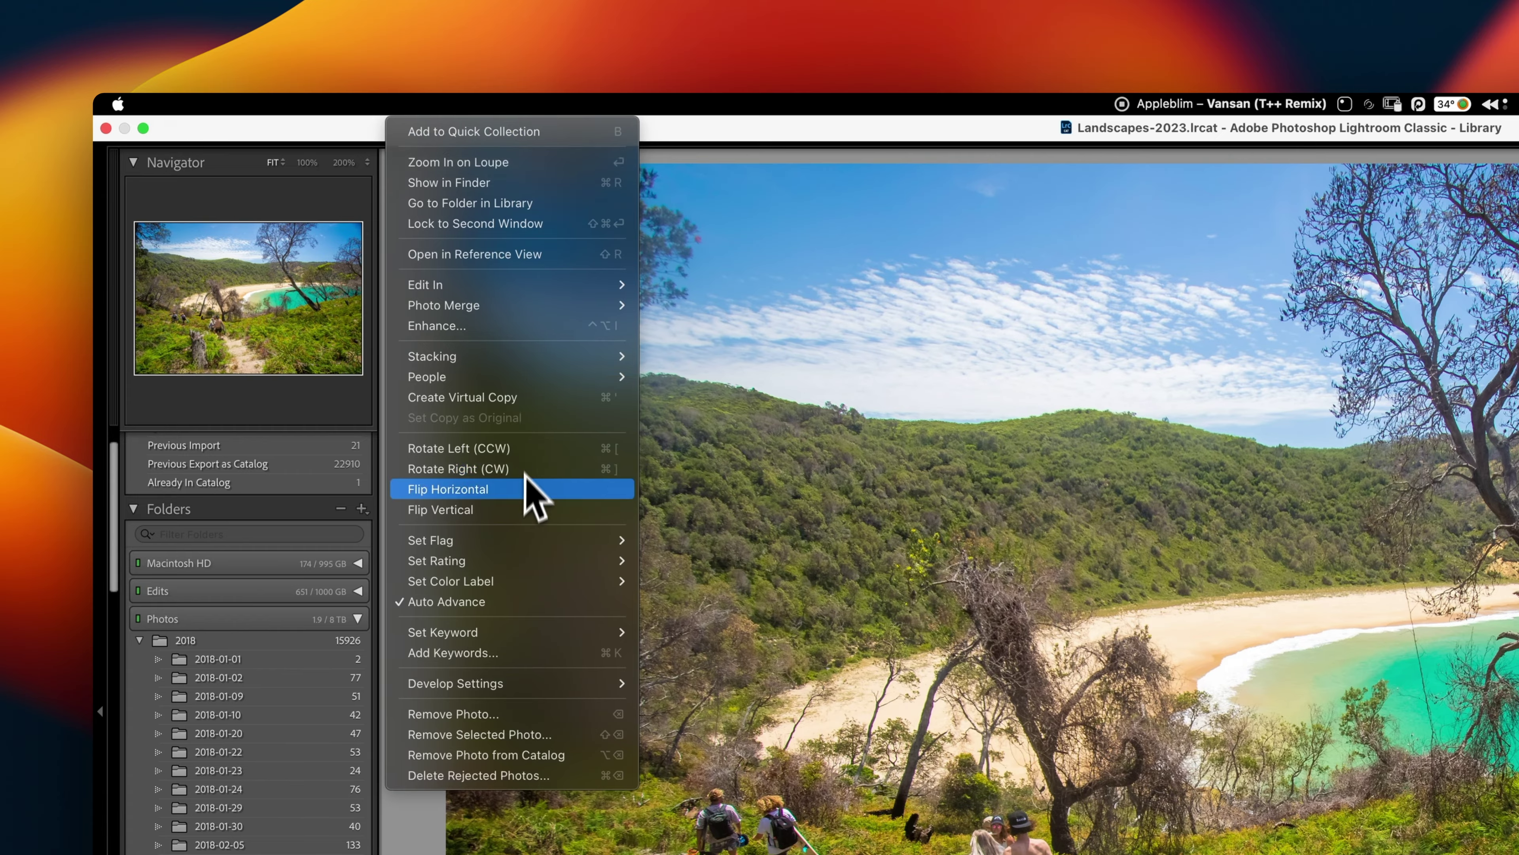
{"action": "mouse_move", "coordinate": [568, 540]}
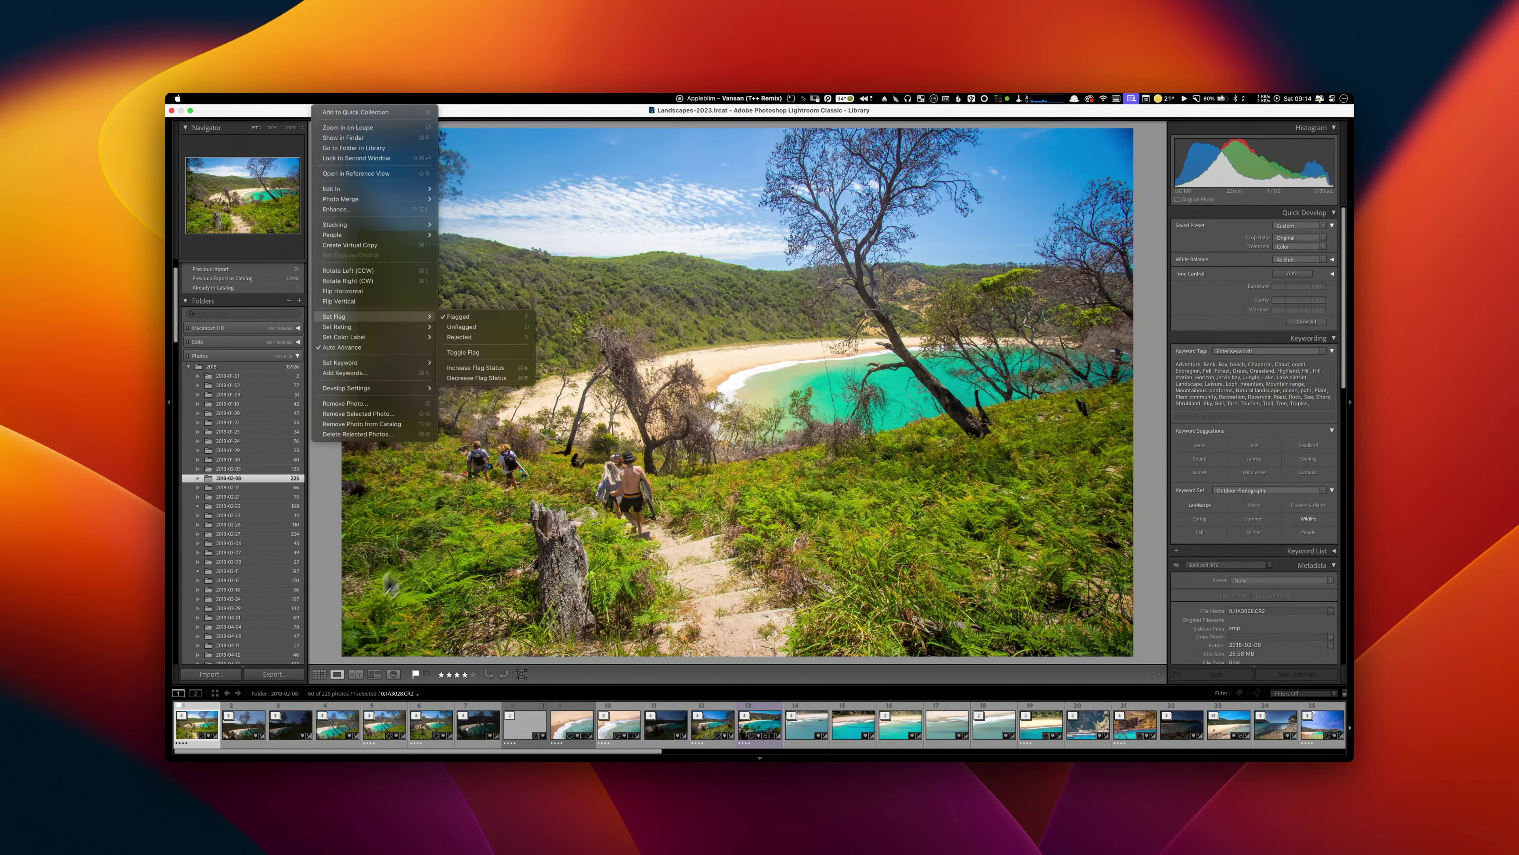
{"action": "left_click", "coordinate": [246, 725]}
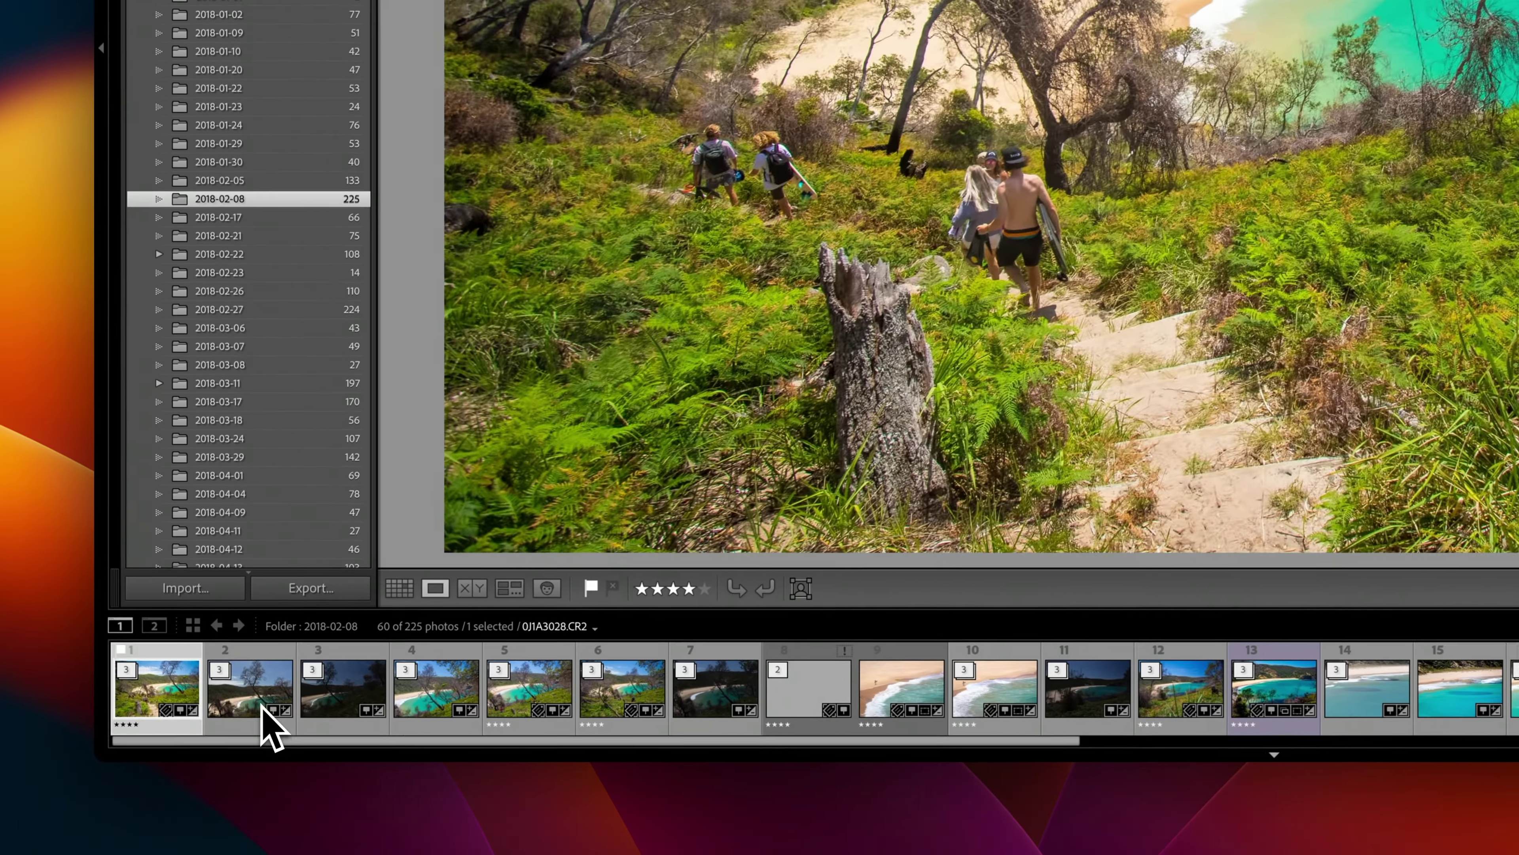
Flag the fourth, fifth, sixth, ninth and tenth photos in the filmstrip as picks, marking the second, third, seventh and eighth as unflagged.
{"action": "left_click", "coordinate": [245, 725]}
{"action": "key", "text": "shift+u"}
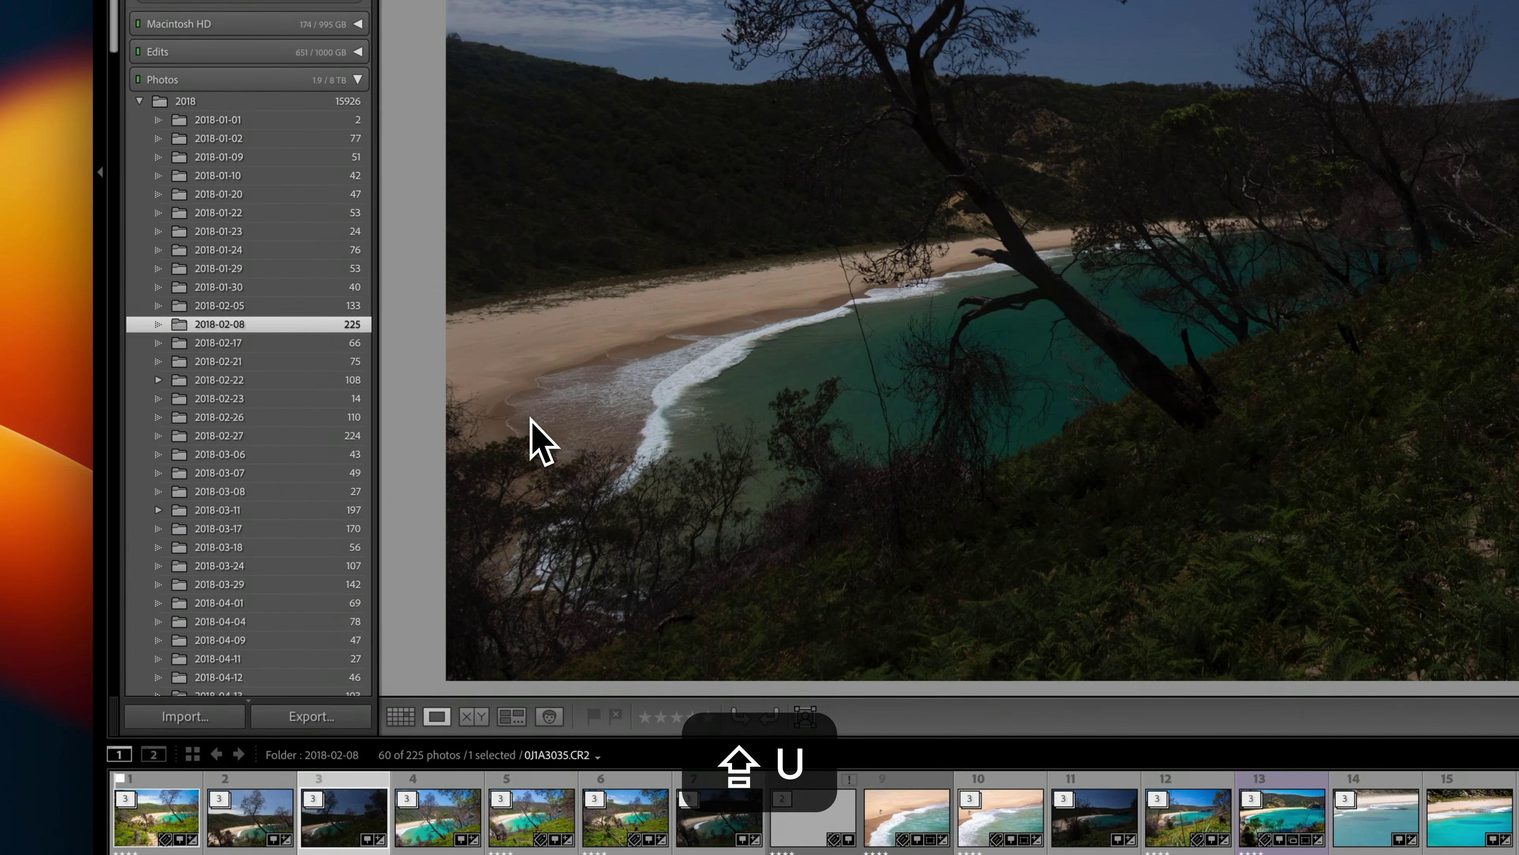
{"action": "key", "text": "shift+u"}
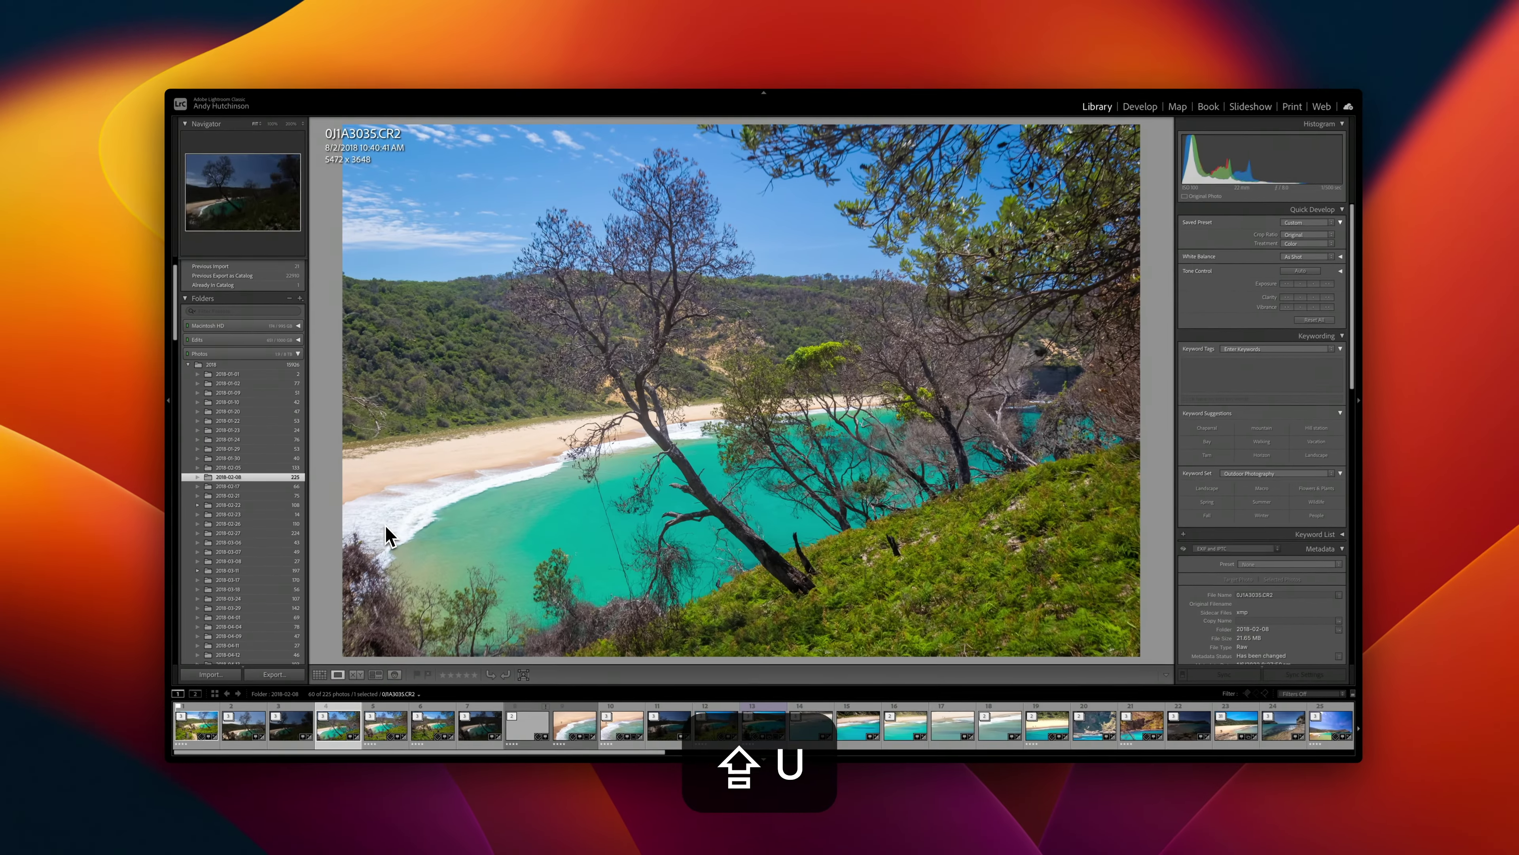
{"action": "key", "text": "shift+p"}
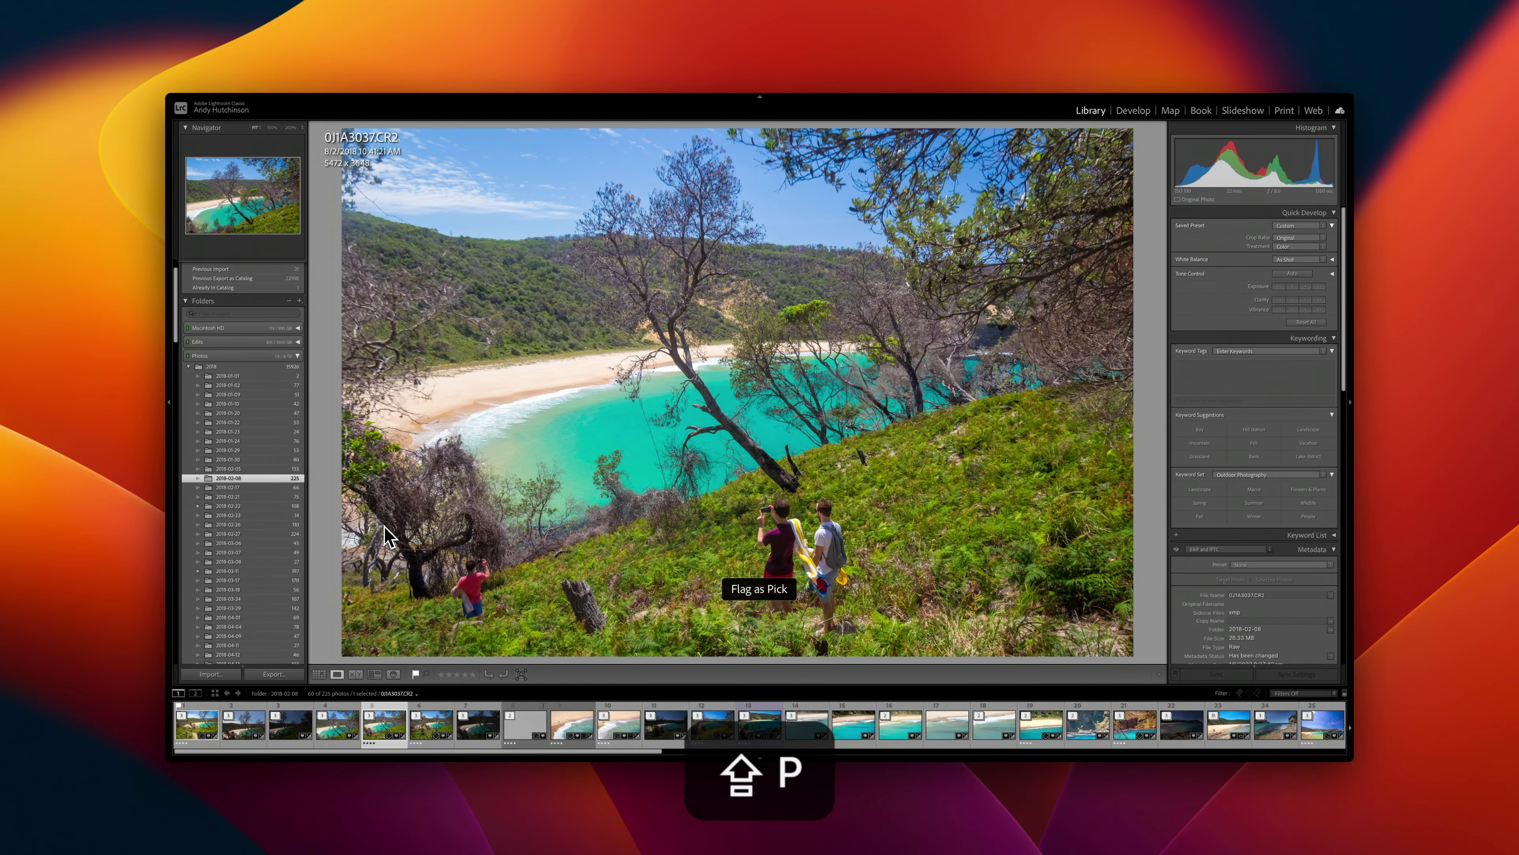
{"action": "key", "text": "shift+p"}
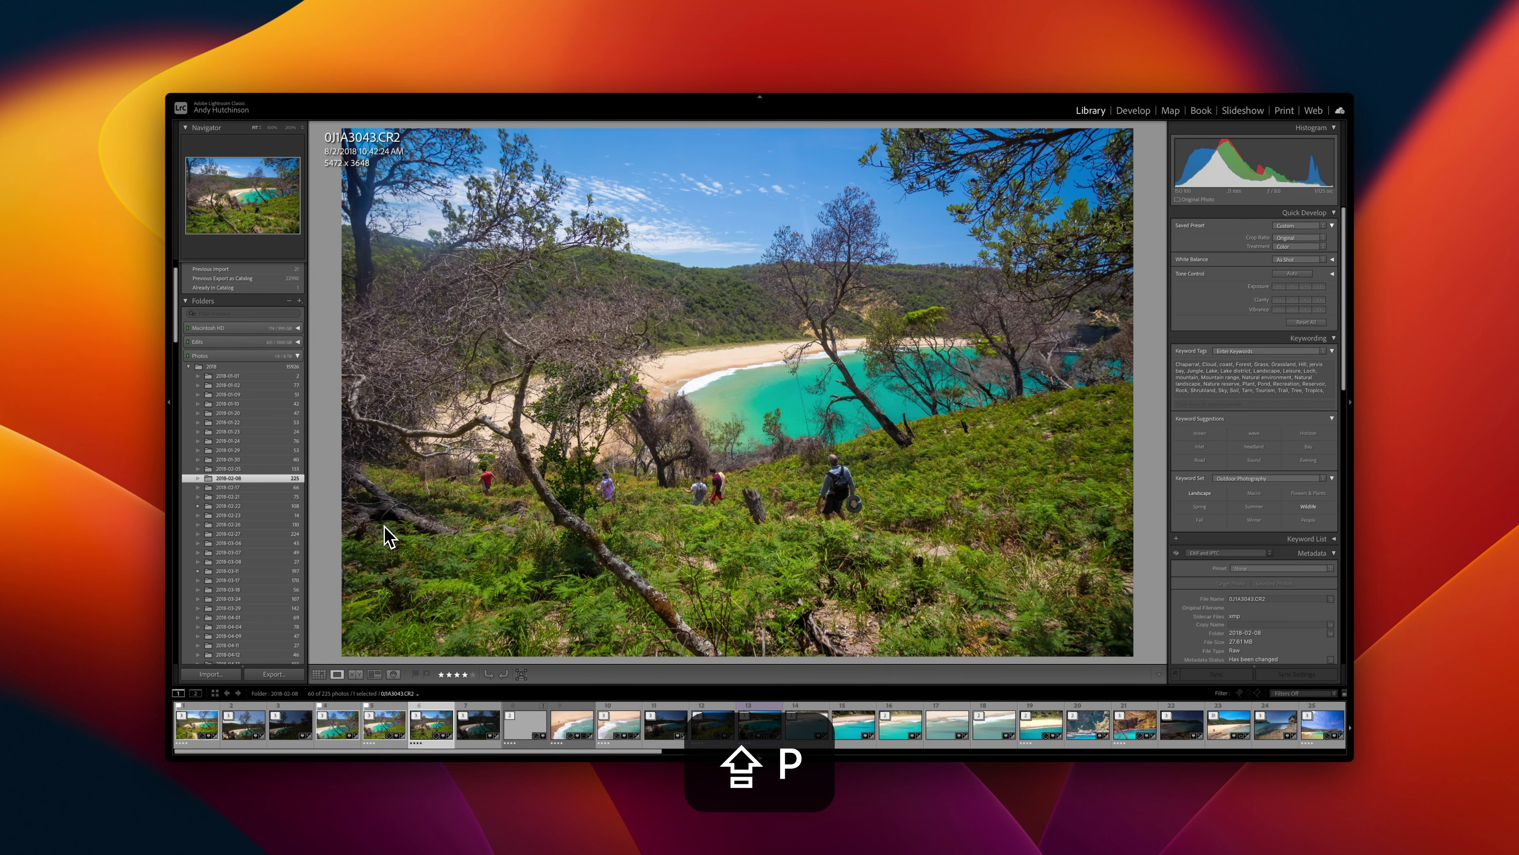
{"action": "key", "text": "shift+p"}
{"action": "key", "text": "shift+u"}
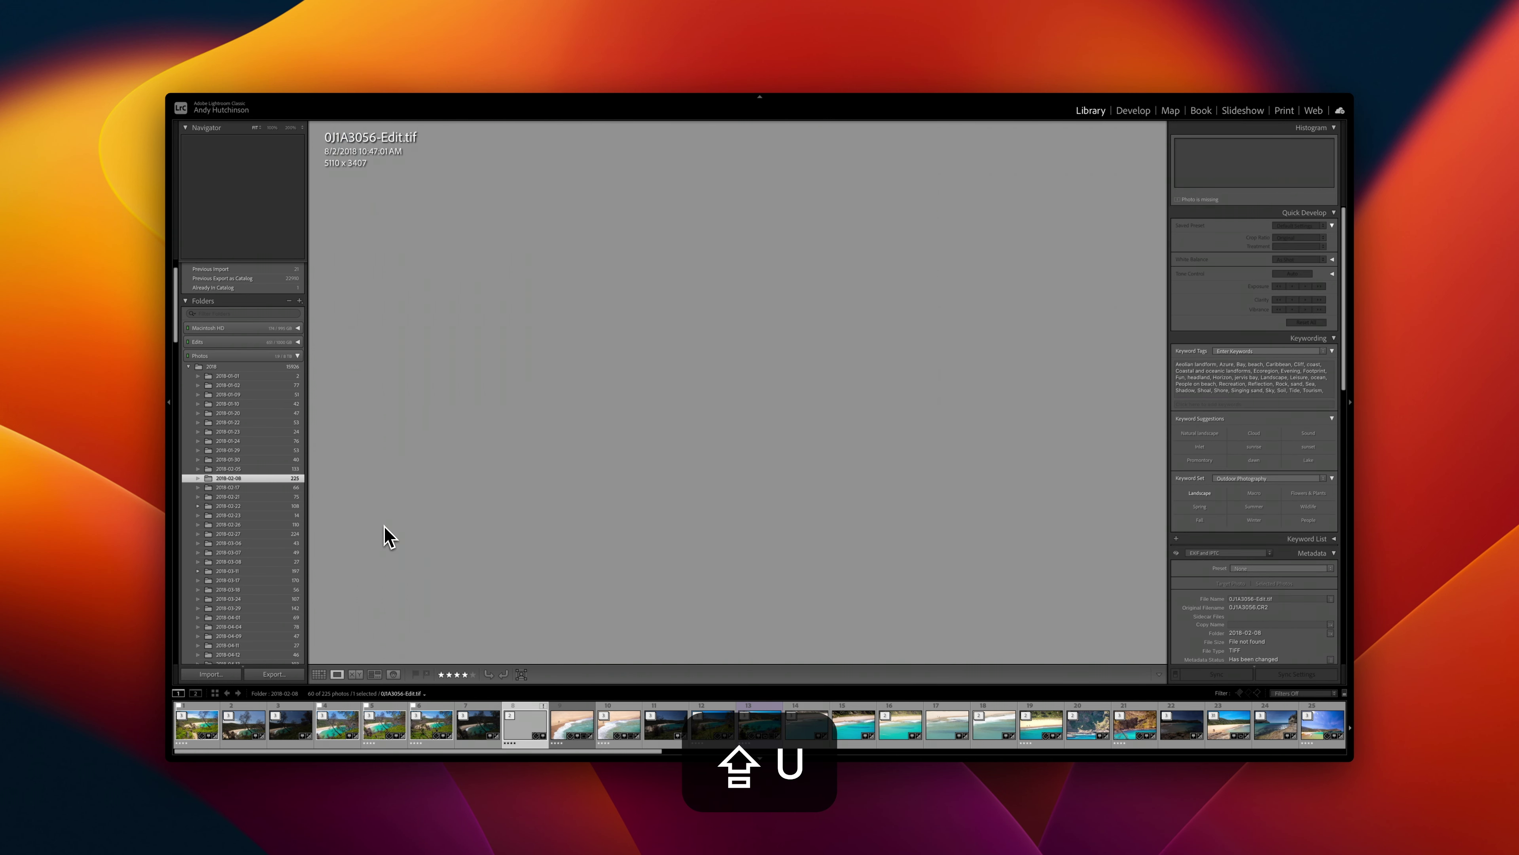
{"action": "key", "text": "shift+p"}
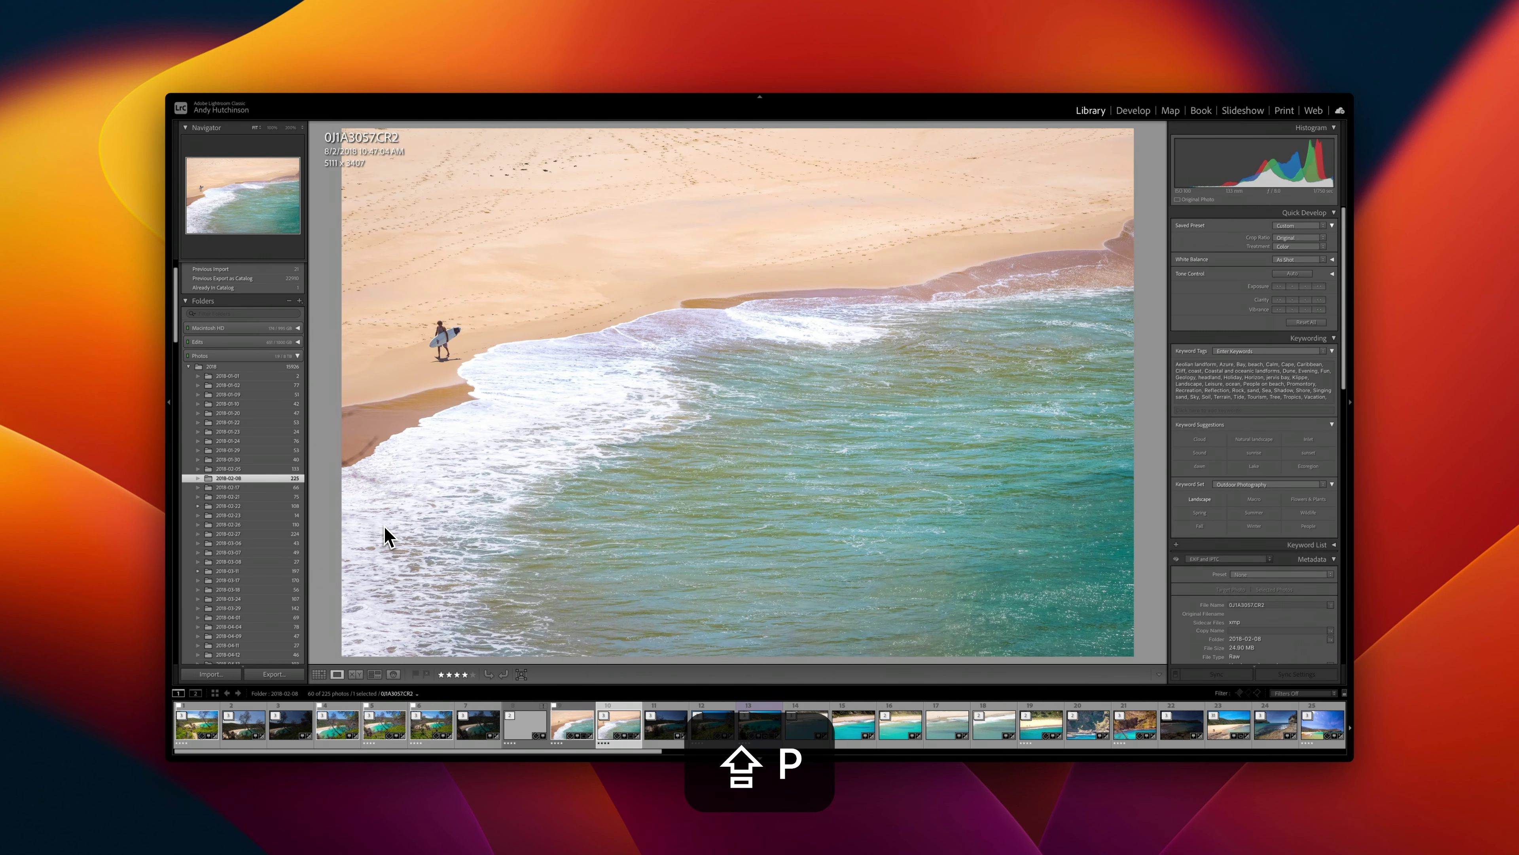
{"action": "key", "text": "shift+p"}
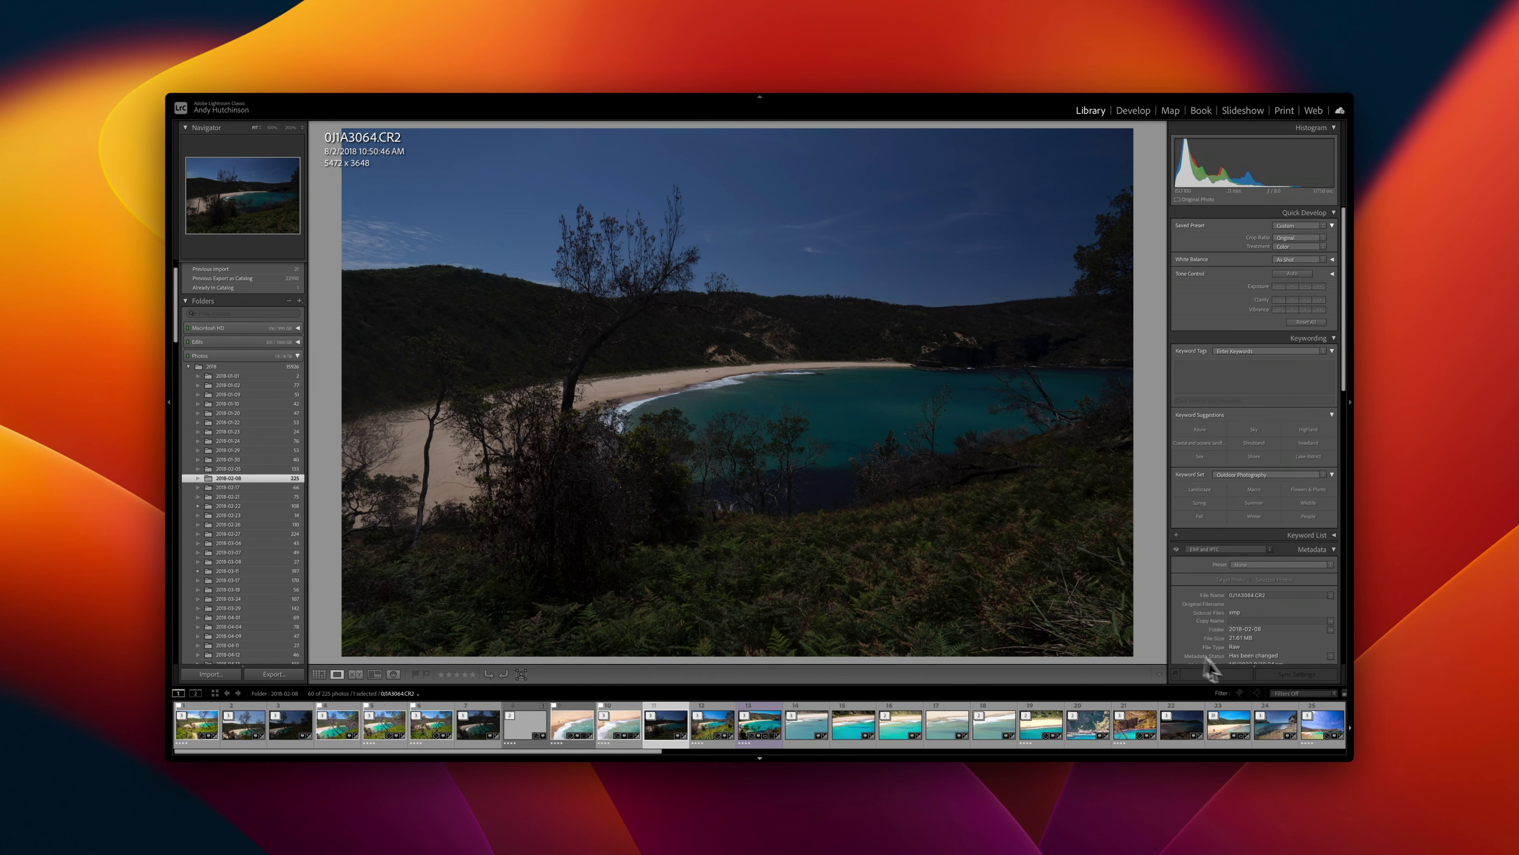
Filter the filmstrip to show only the flagged photos.
{"action": "left_click", "coordinate": [1303, 694]}
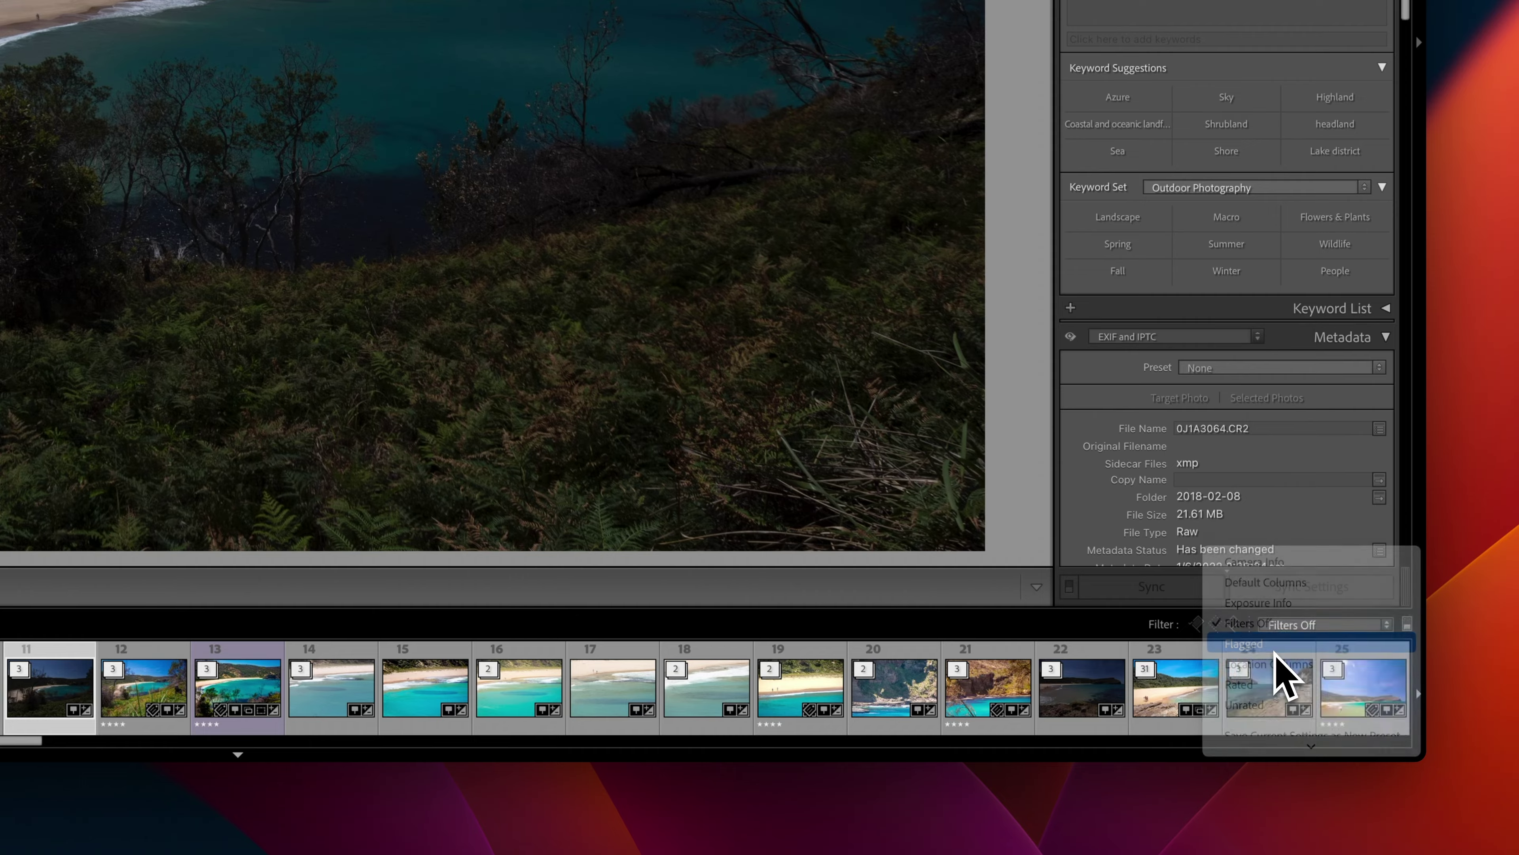
{"action": "left_click", "coordinate": [1276, 646]}
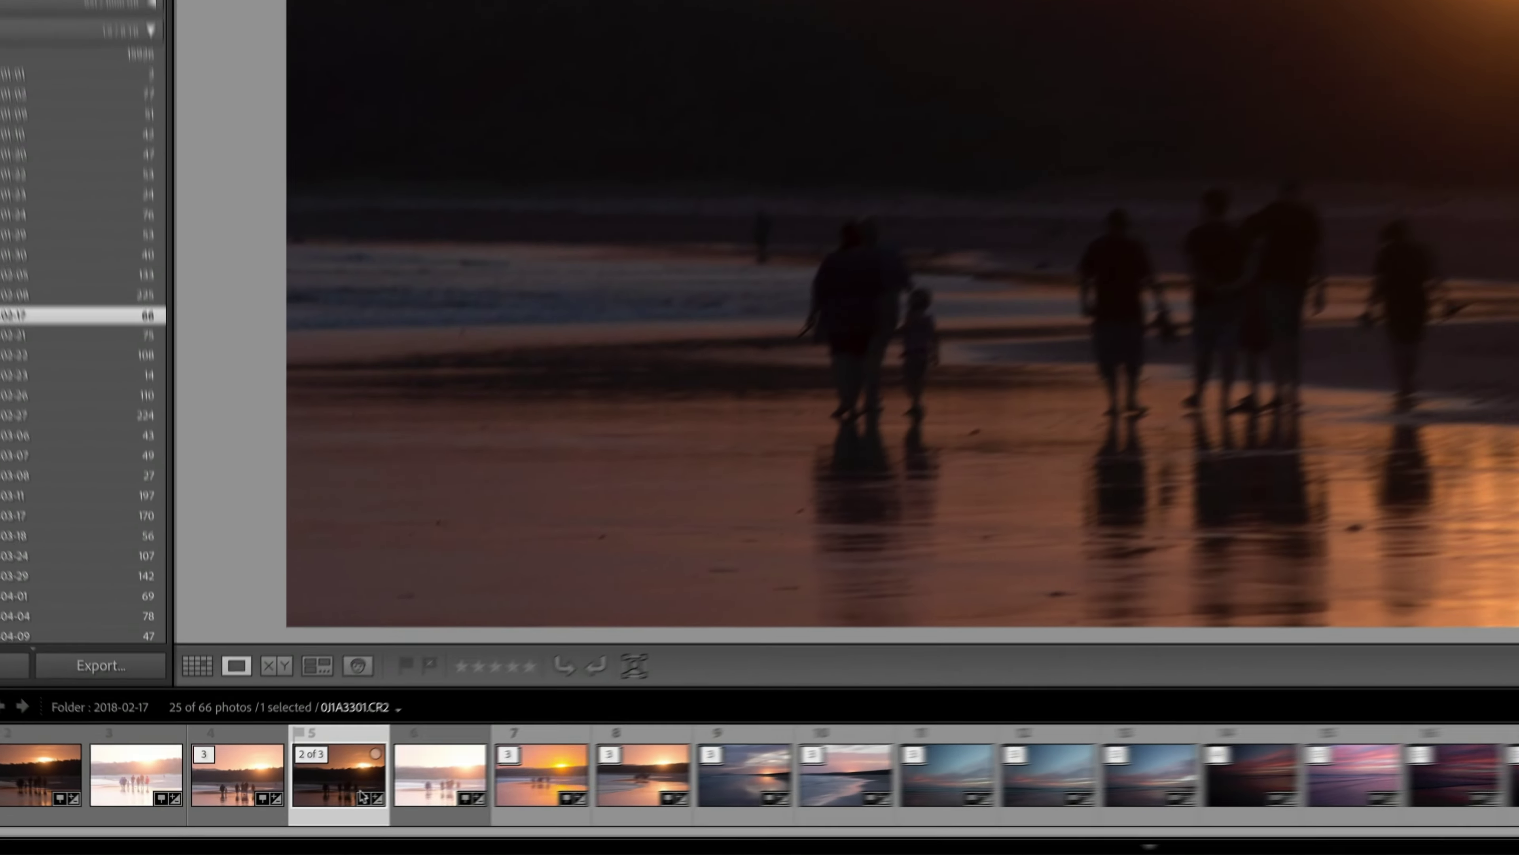
Open the photo 0J1A3301.CR2 in DxO PureRAW 4, enlarge the preview window and compare the original RAW with the DeepPRIME XD2 version.
{"action": "right_click", "coordinate": [287, 808]}
{"action": "mouse_move", "coordinate": [546, 716]}
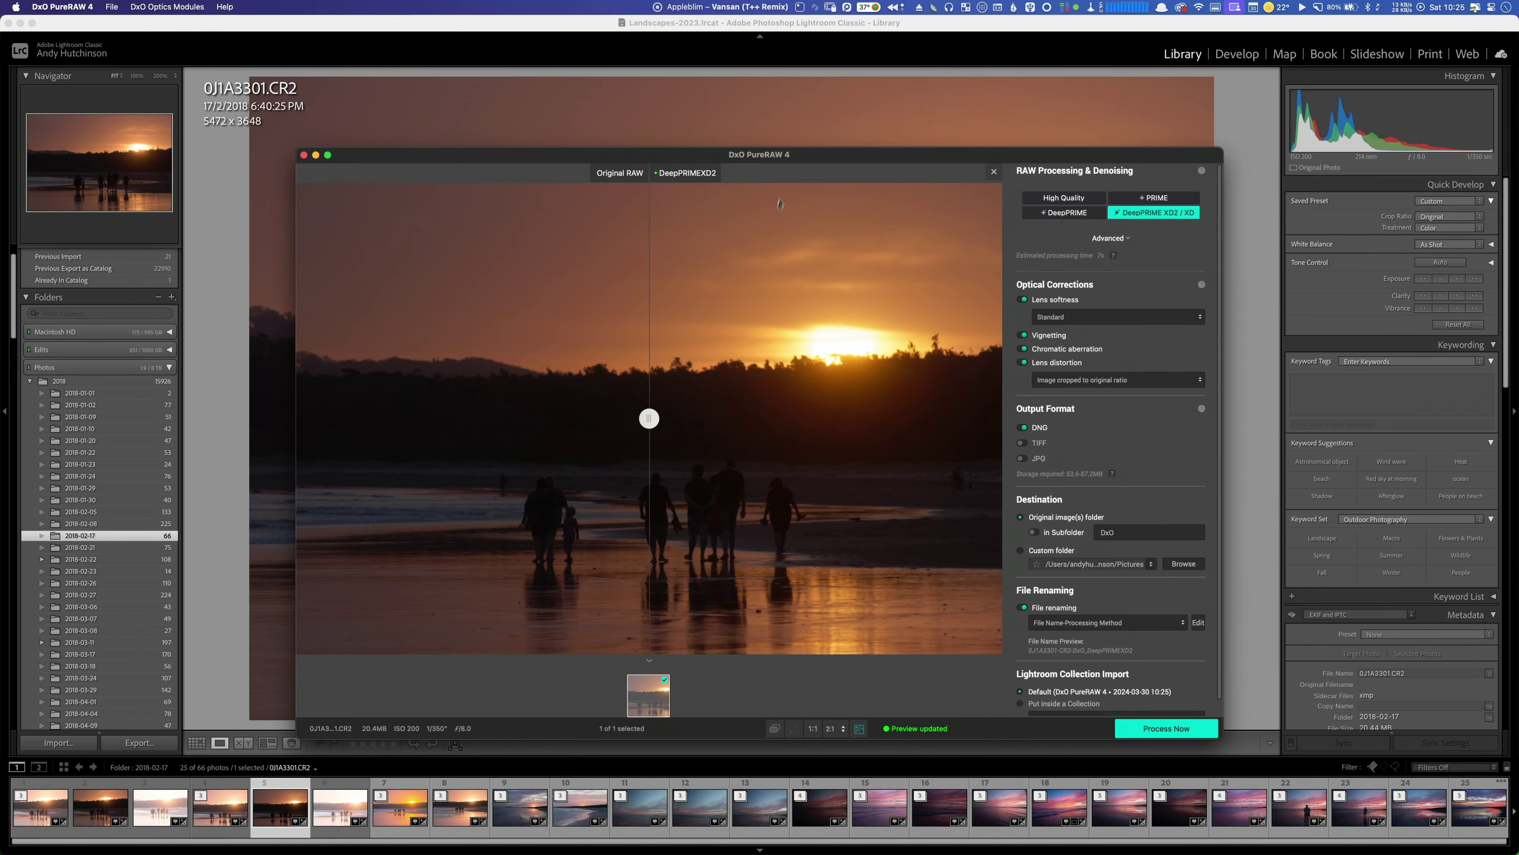
{"action": "double_click", "coordinate": [796, 157]}
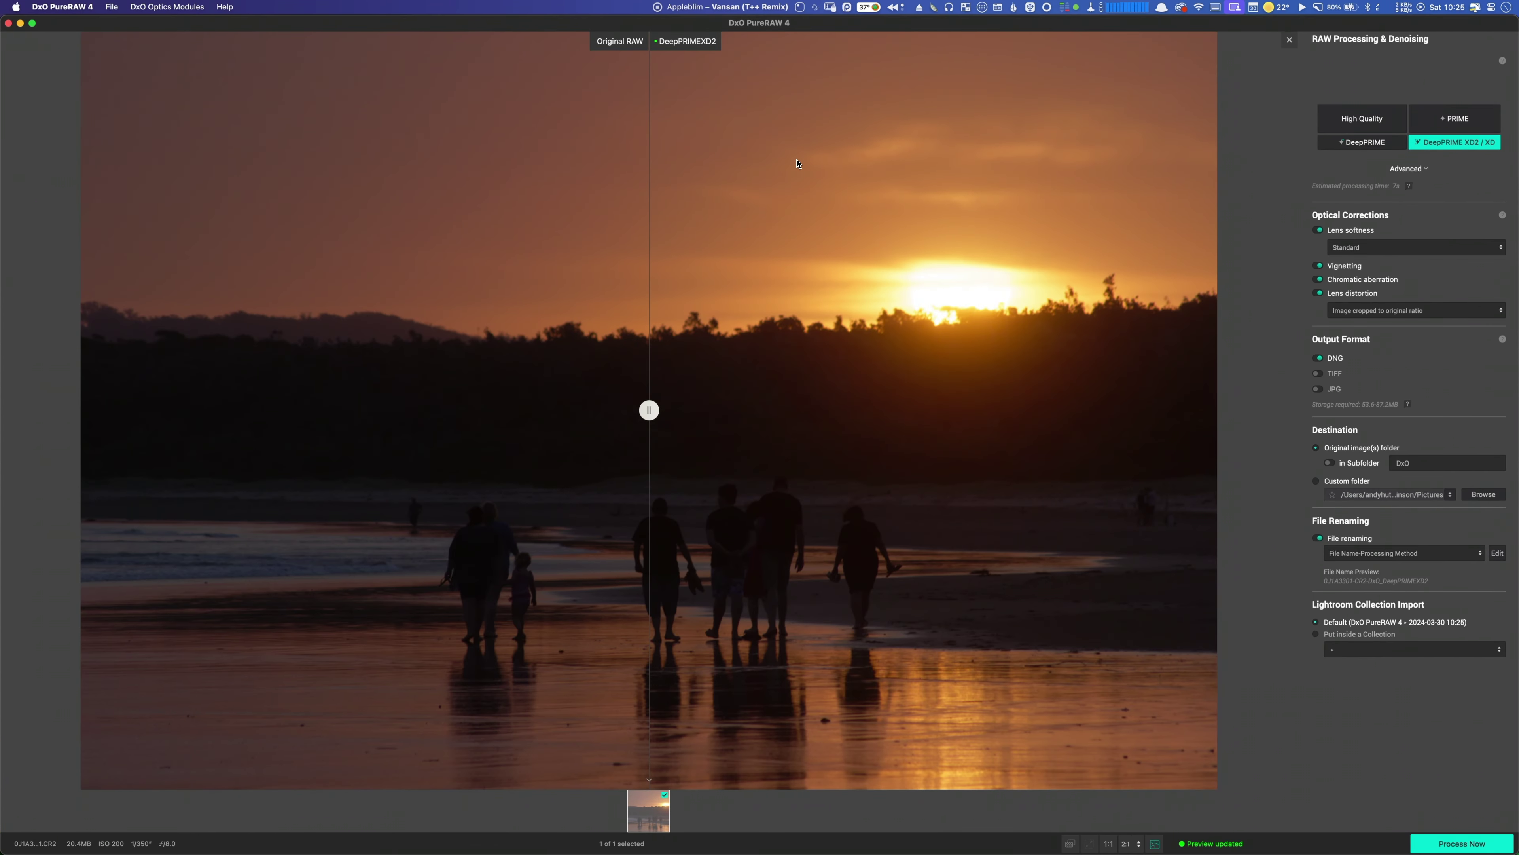
{"action": "left_click_drag", "start_coordinate": [761, 421], "coordinate": [719, 445]}
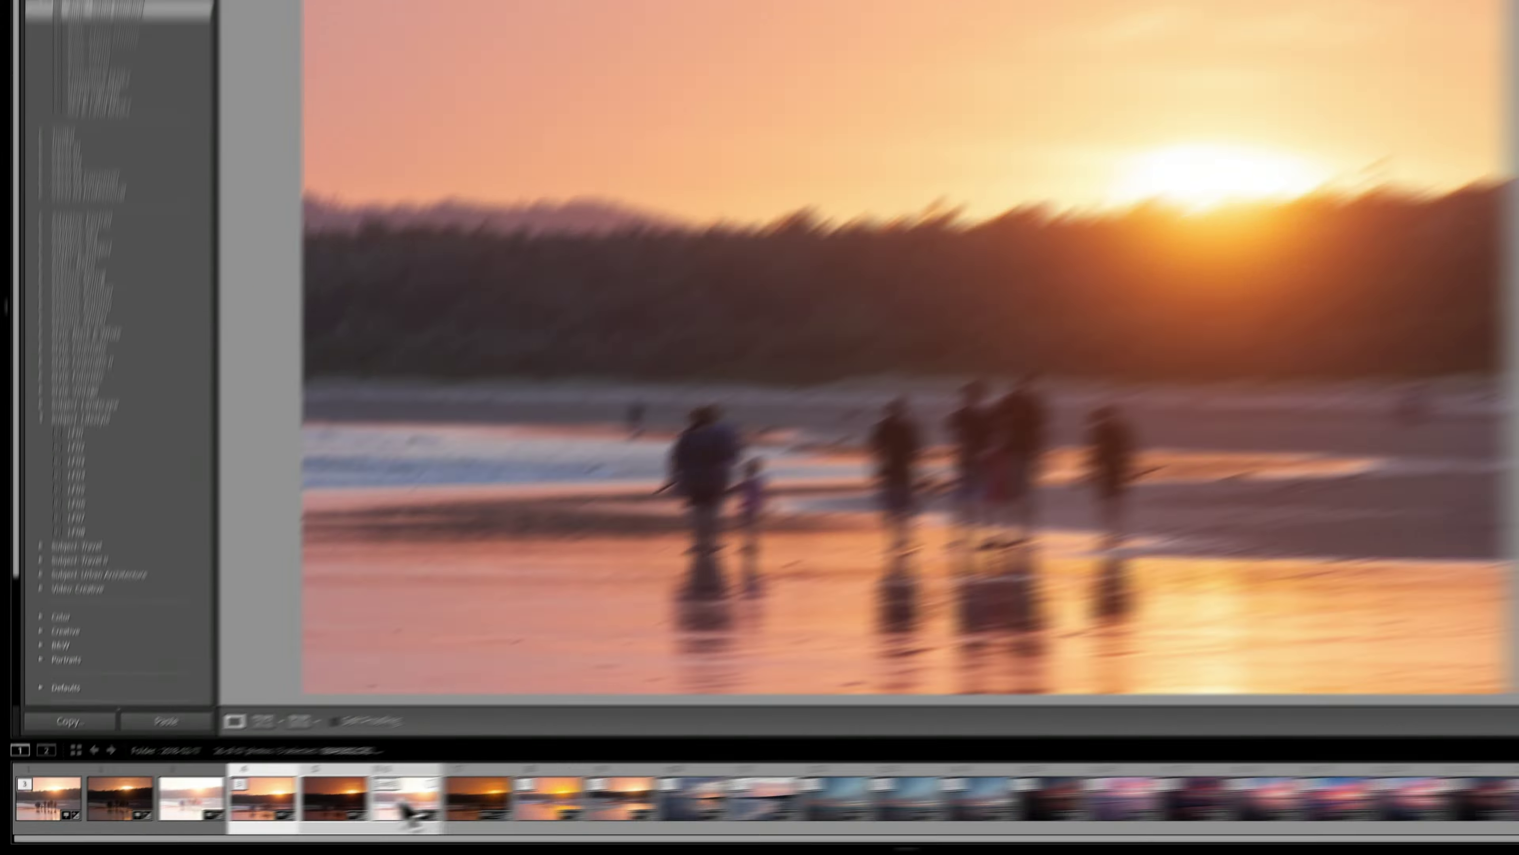
Merge the three selected beach sunset exposures into an HDR photo and select the eighth photo in the filmstrip.
{"action": "right_click", "coordinate": [326, 810]}
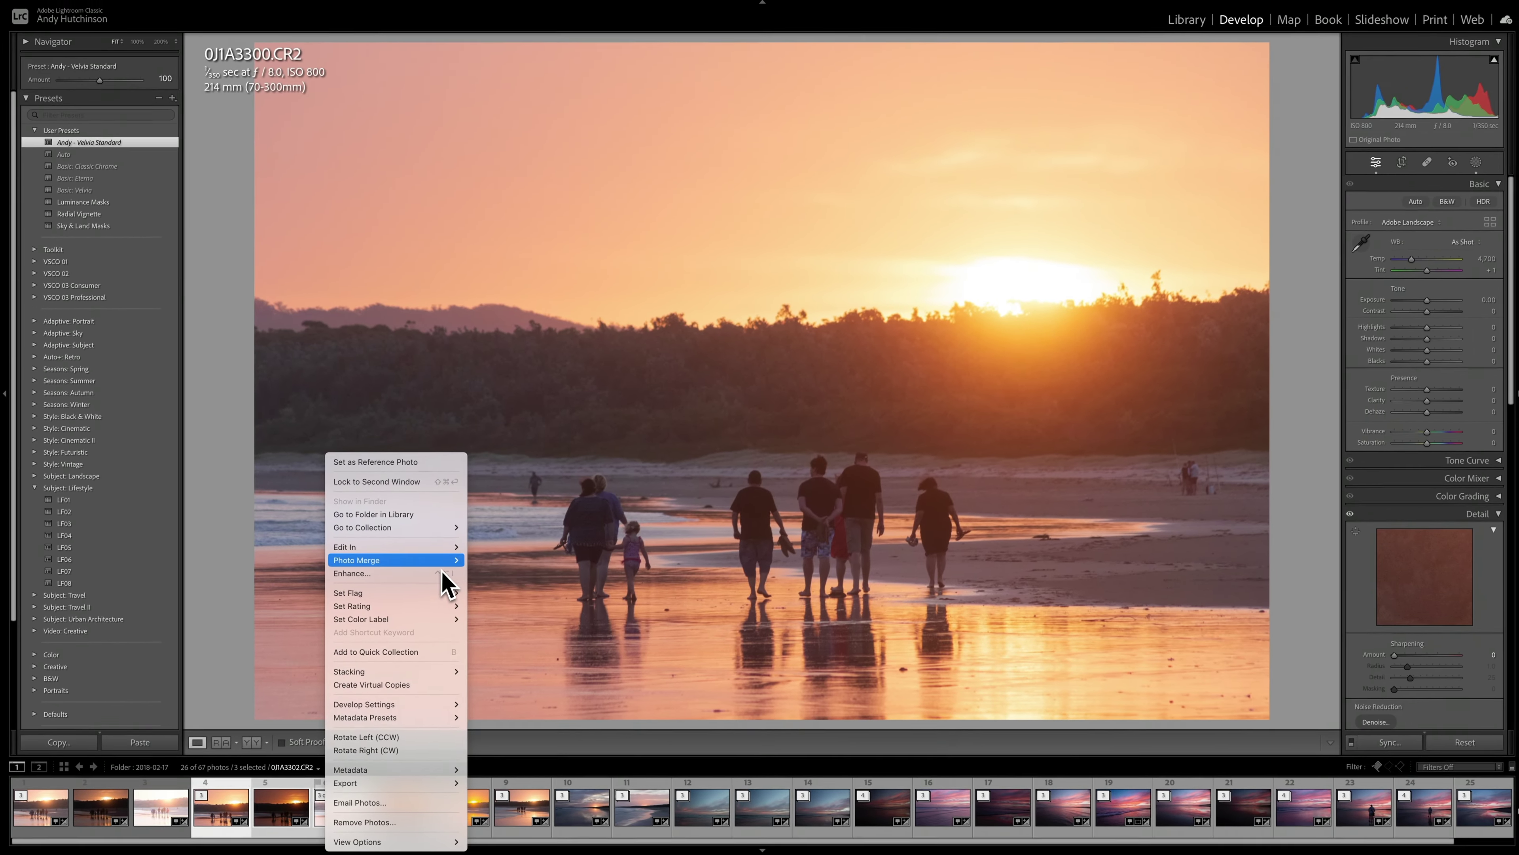
{"action": "mouse_move", "coordinate": [881, 272]}
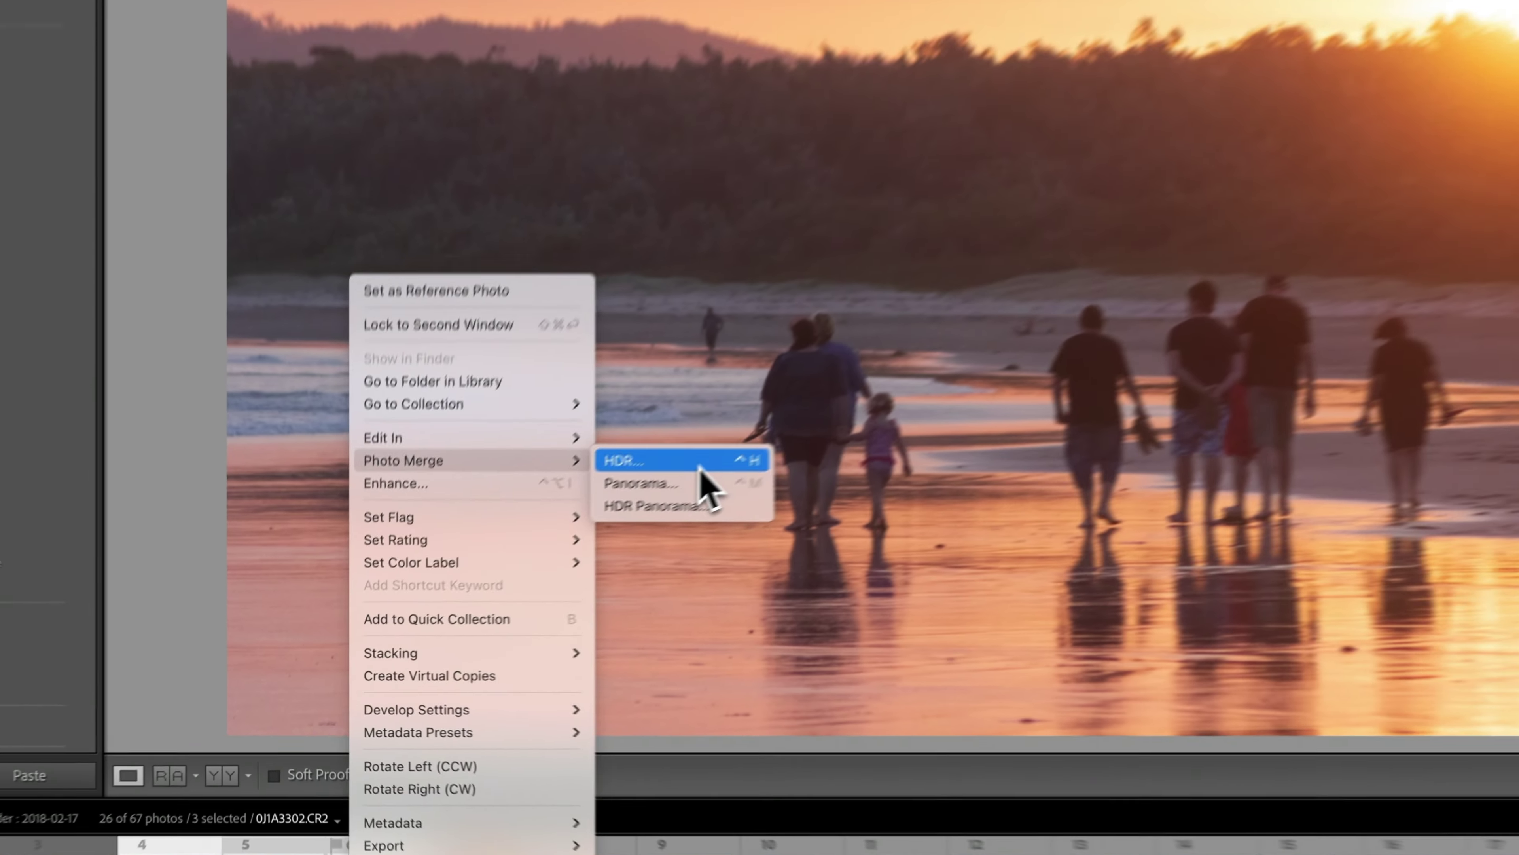
{"action": "left_click", "coordinate": [518, 561]}
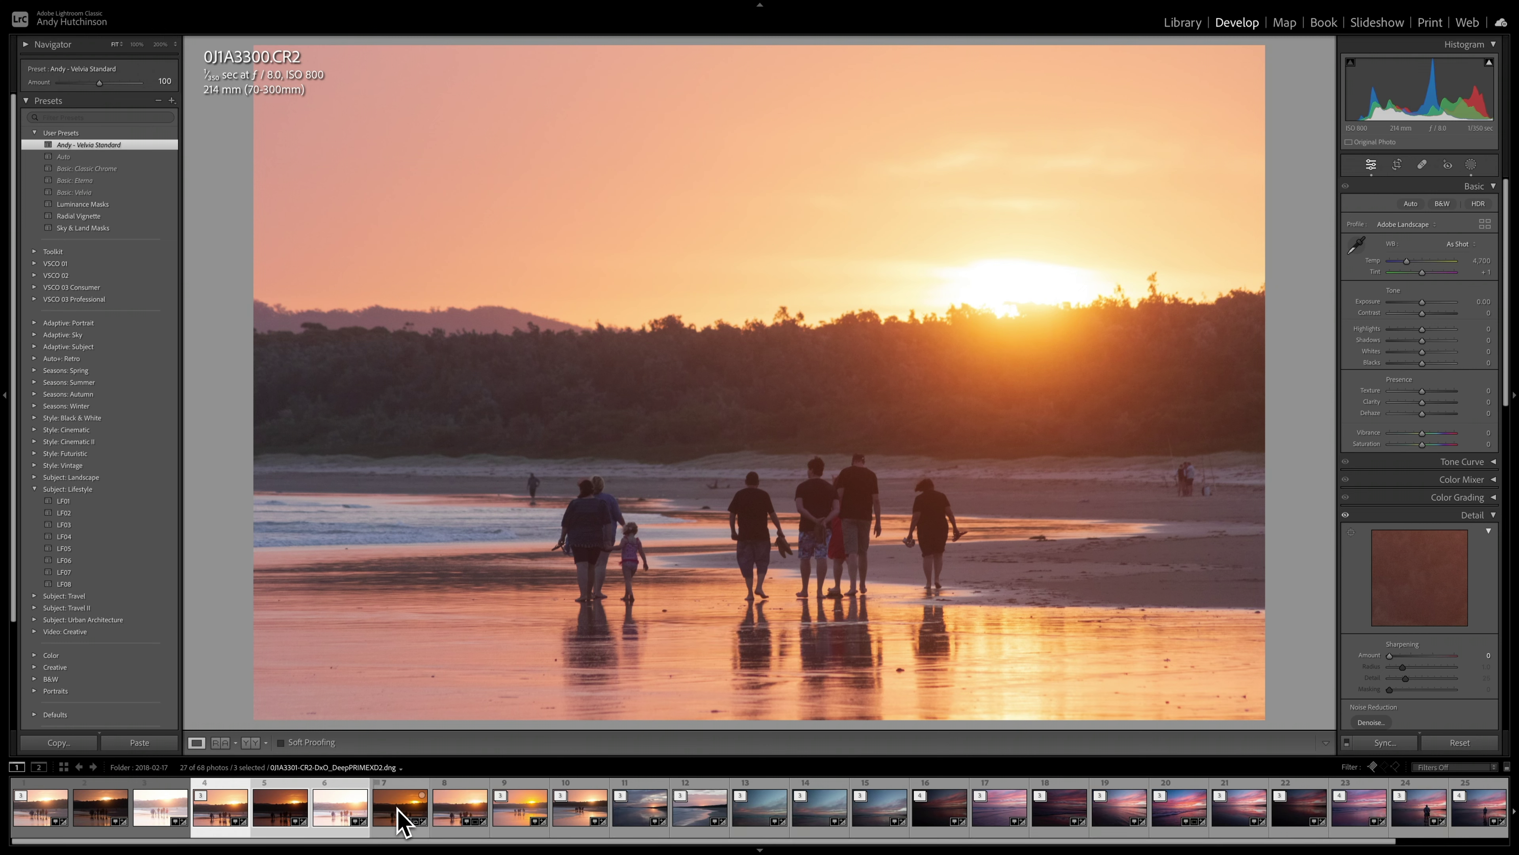
{"action": "left_click", "coordinate": [461, 817]}
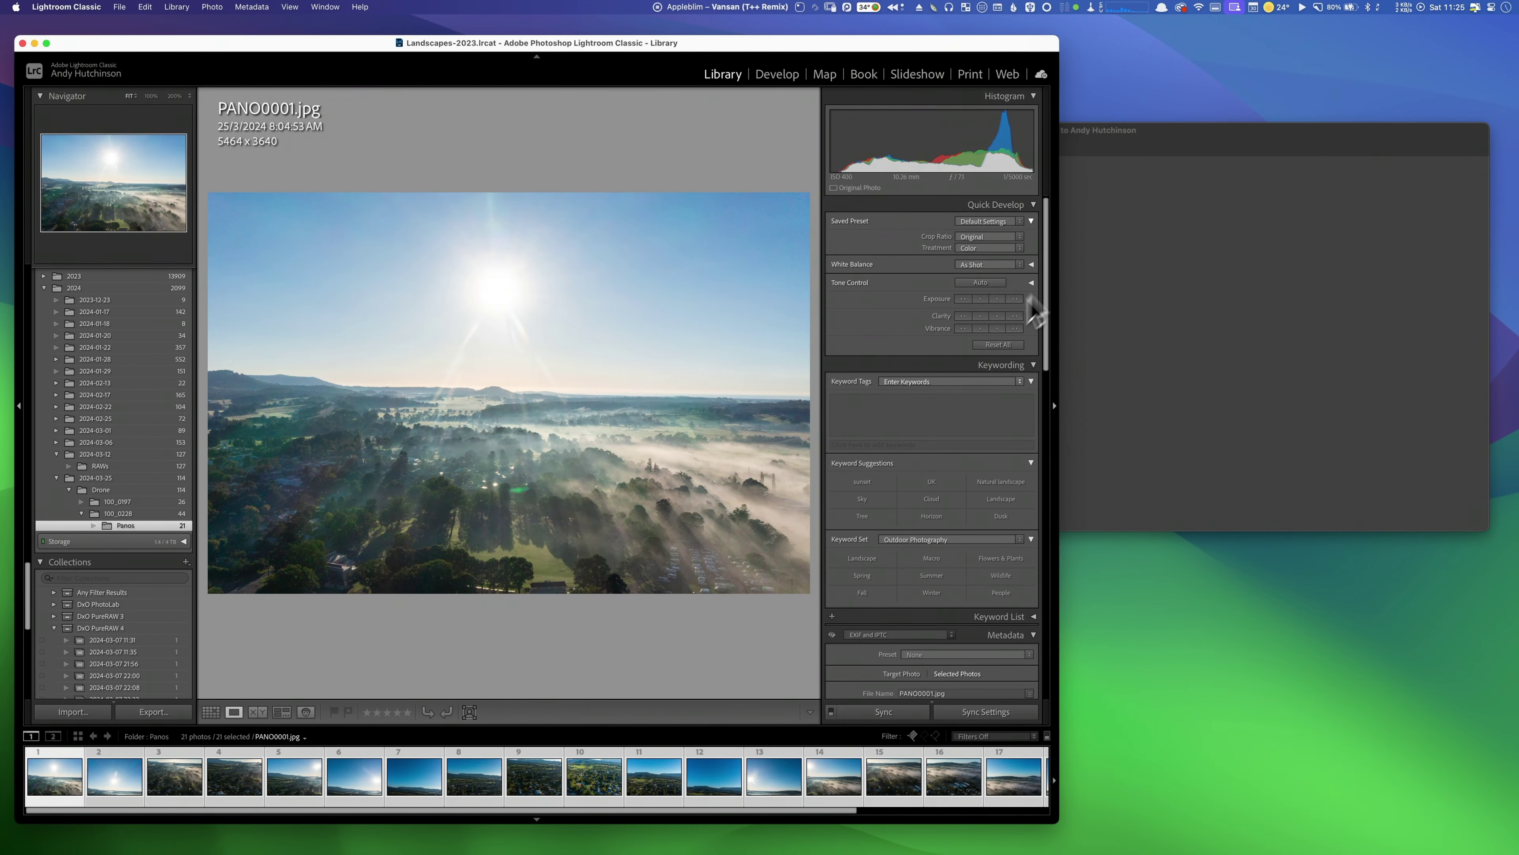
Load the selected drone photos from the Panos folder into PTGui as source images and bring its window to the front.
{"action": "left_click_drag", "start_coordinate": [1017, 778], "coordinate": [1221, 389]}
{"action": "left_click", "coordinate": [1205, 133]}
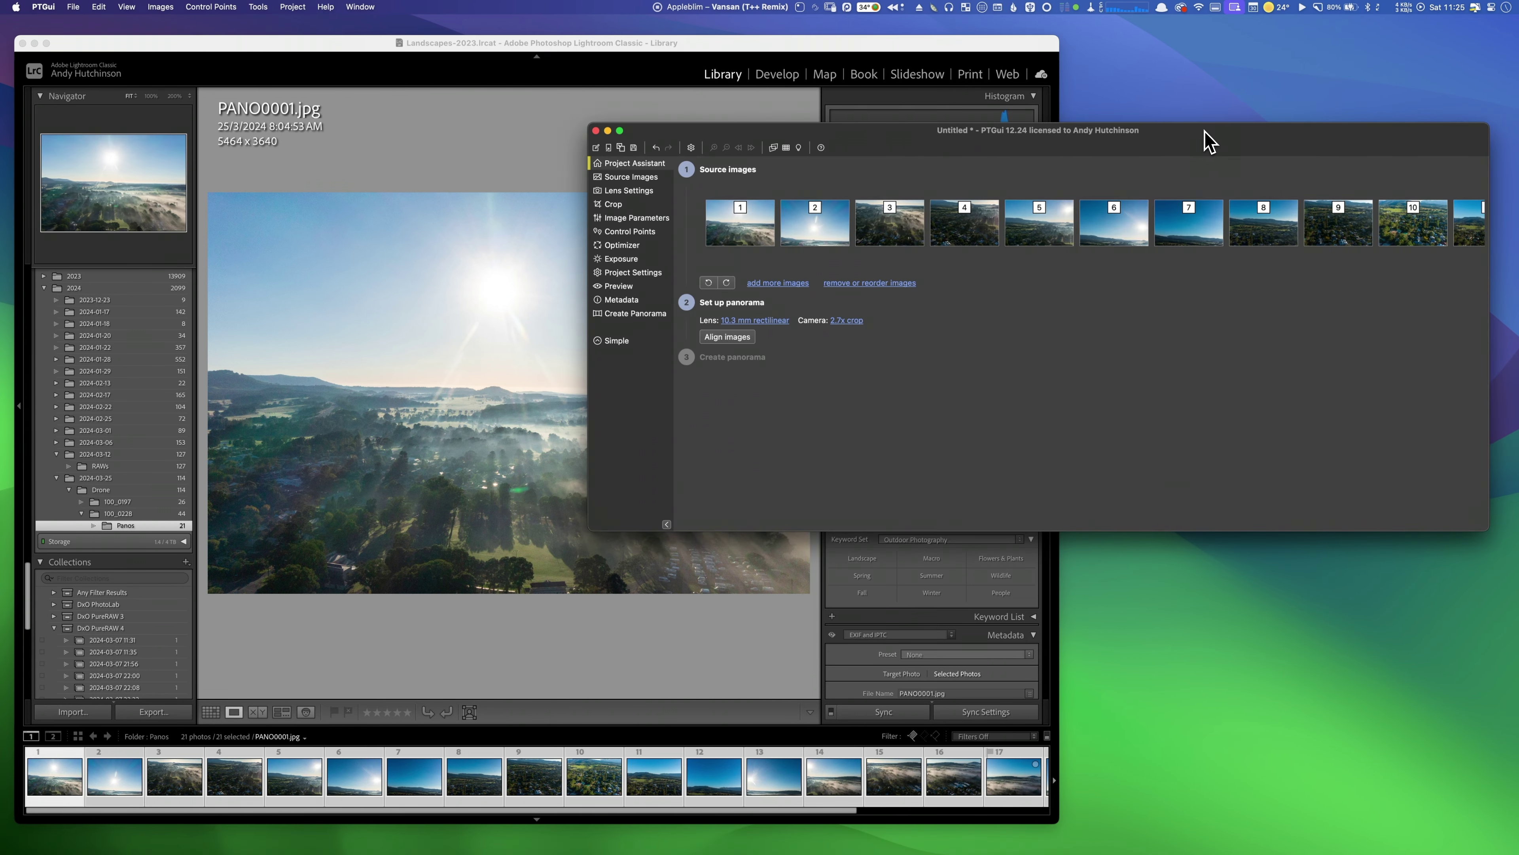